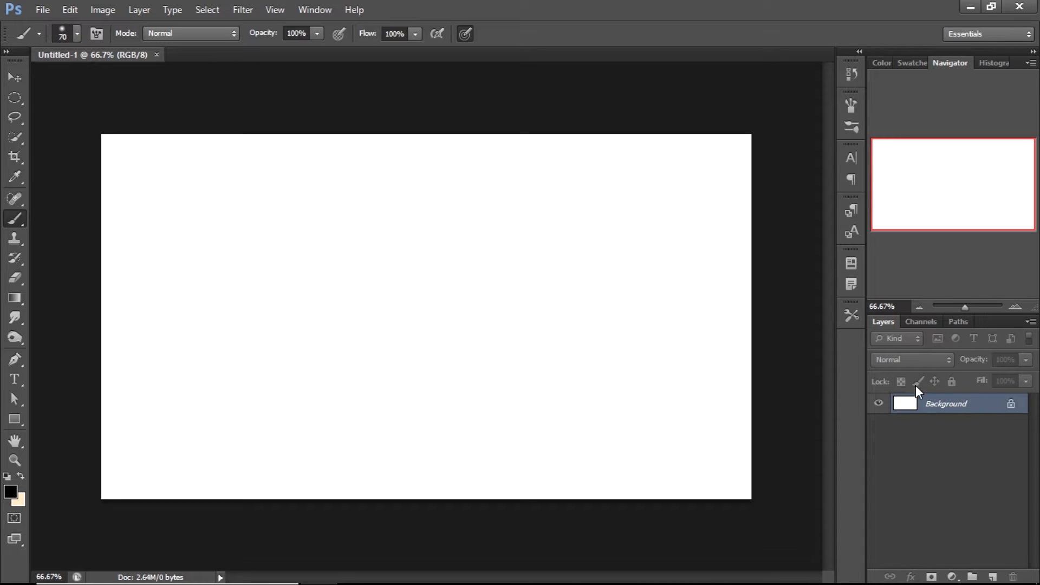
Step: Convert the Background into an editable layer named Layer 0 and fill it with the black foreground colour
{"action": "double_click", "coordinate": [975, 410]}
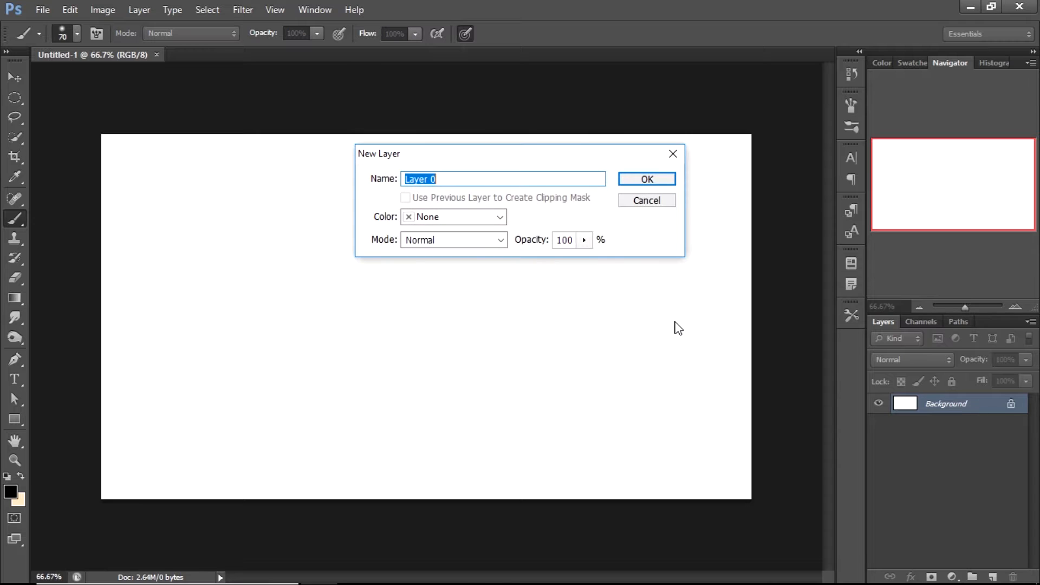
{"action": "left_click", "coordinate": [652, 180]}
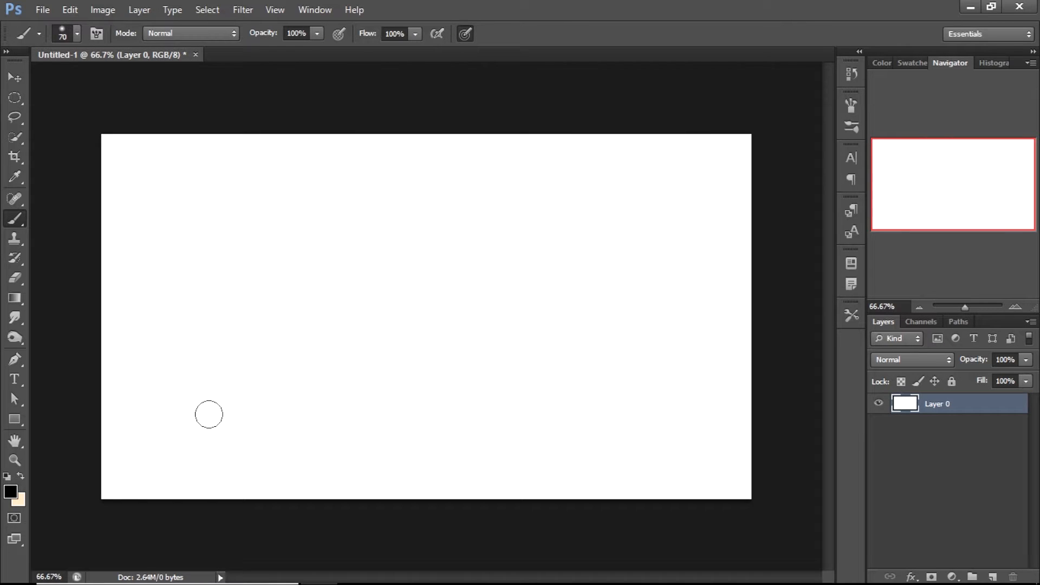
{"action": "key", "text": "alt+BackSpace"}
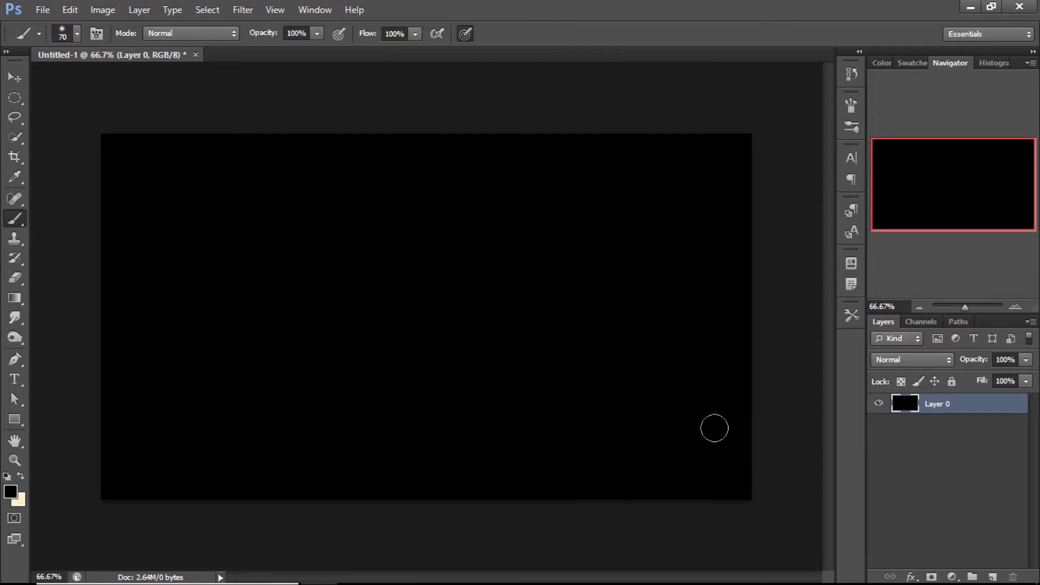
Step: Add a new layer above Layer 0 and set its blend mode to Multiply
{"action": "left_click", "coordinate": [993, 577]}
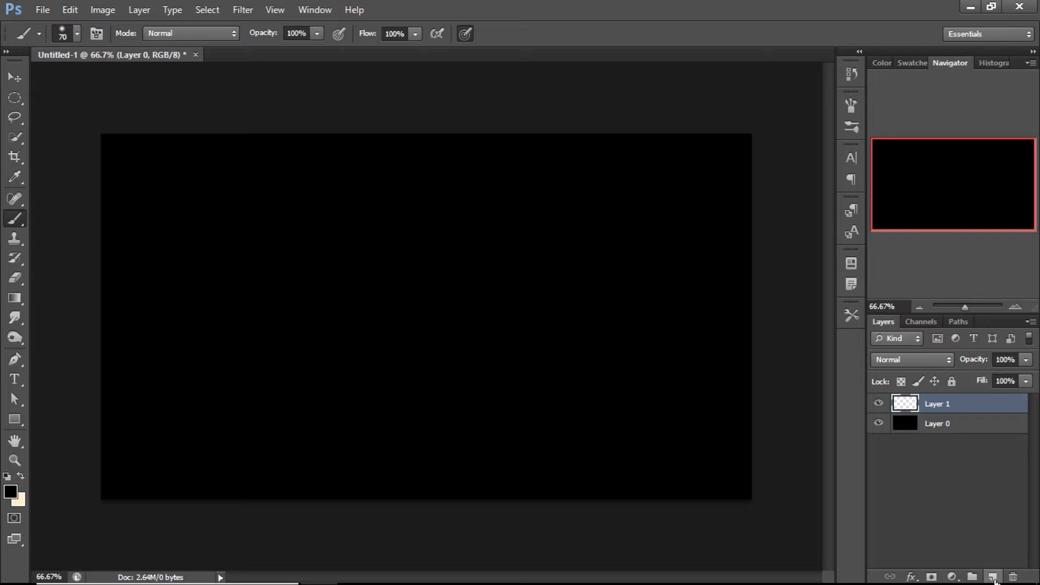
{"action": "left_click", "coordinate": [894, 359]}
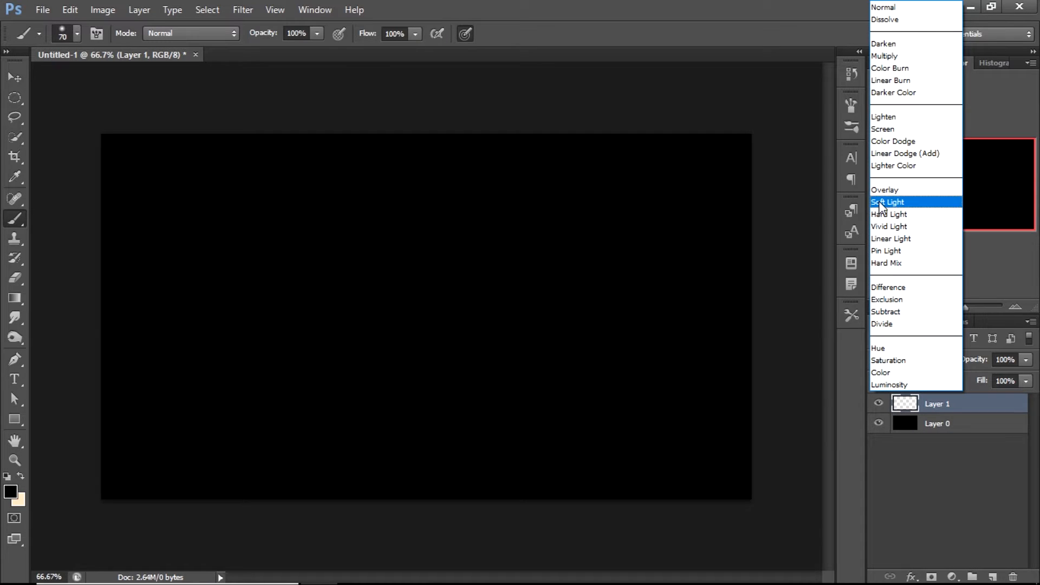
{"action": "left_click", "coordinate": [897, 55]}
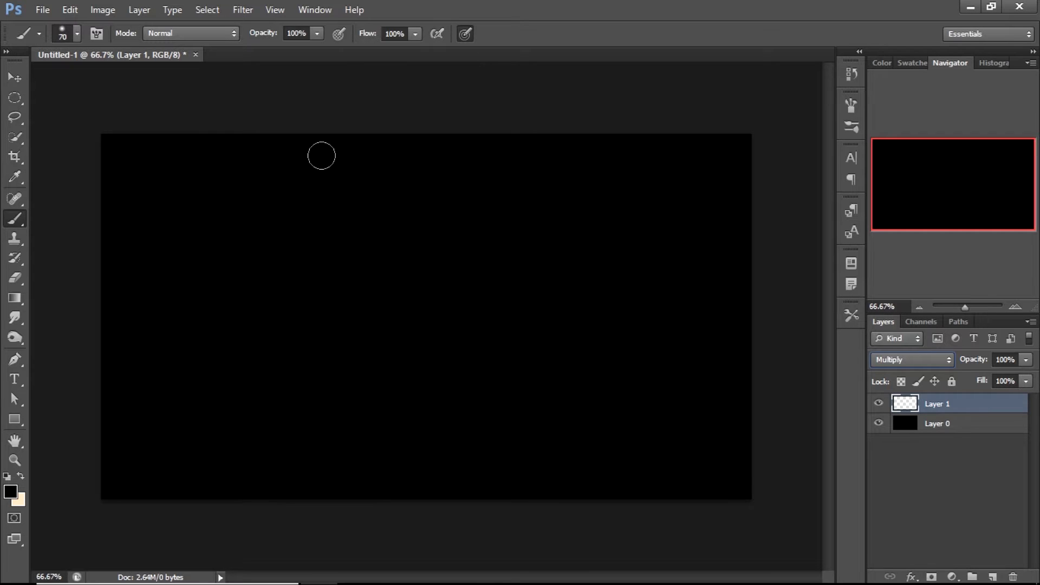
Step: Choose the second of the 104 px textured brush presets for the Brush tool
{"action": "left_click", "coordinate": [76, 34]}
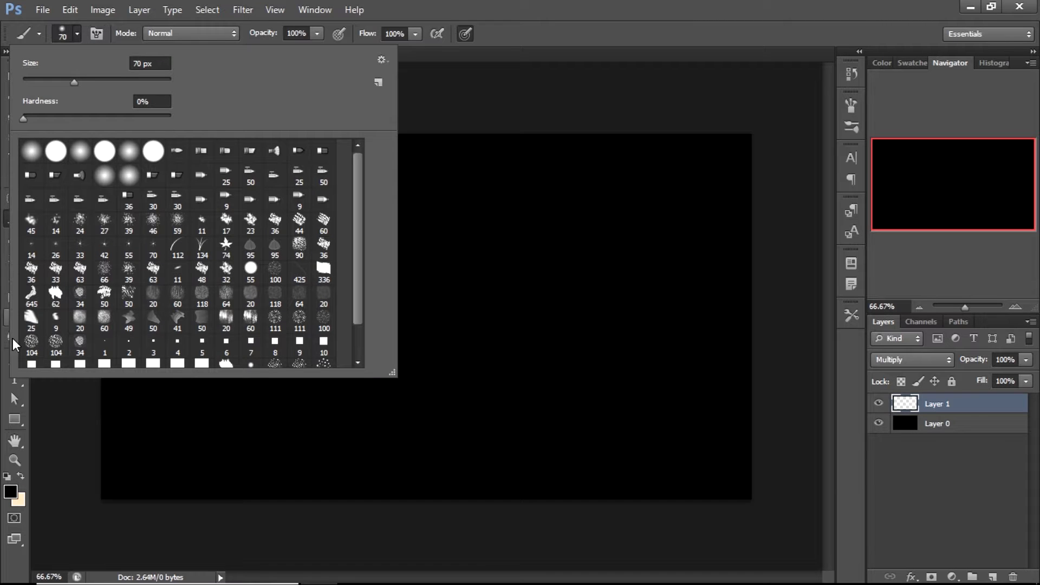
{"action": "left_click", "coordinate": [57, 345]}
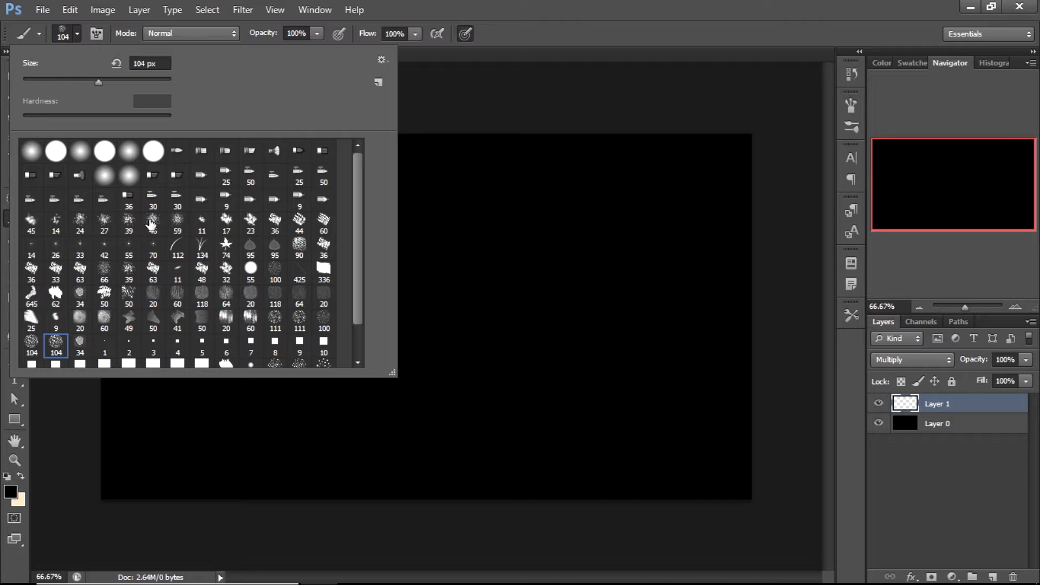
{"action": "left_click", "coordinate": [381, 60]}
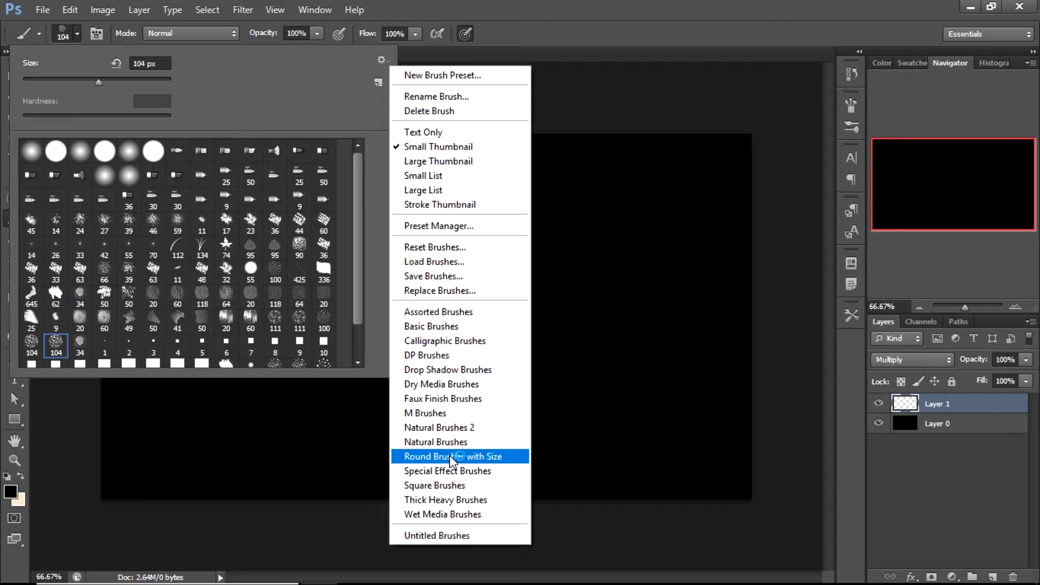
{"action": "left_click", "coordinate": [438, 499]}
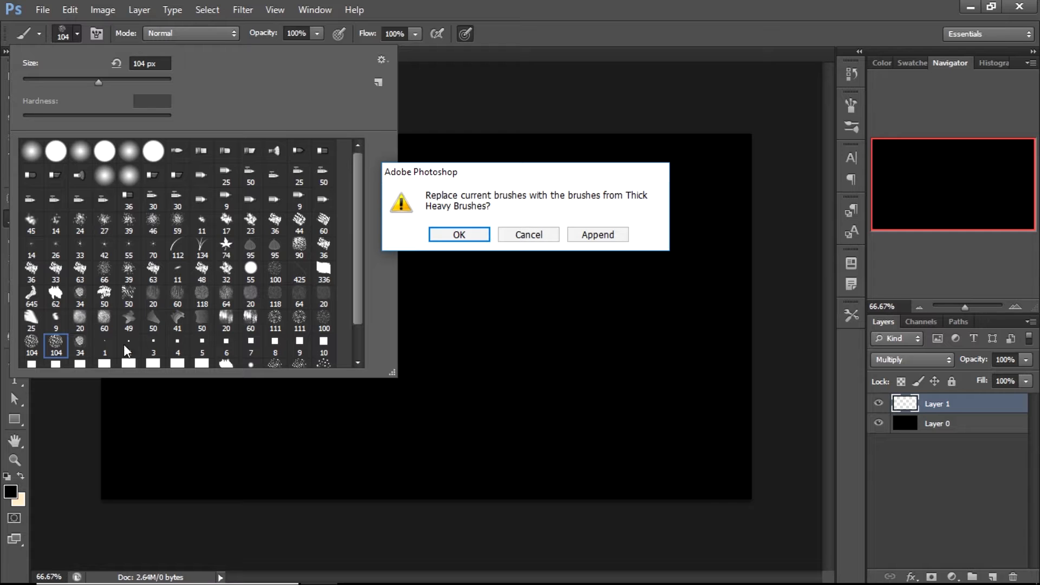
{"action": "left_click", "coordinate": [536, 237]}
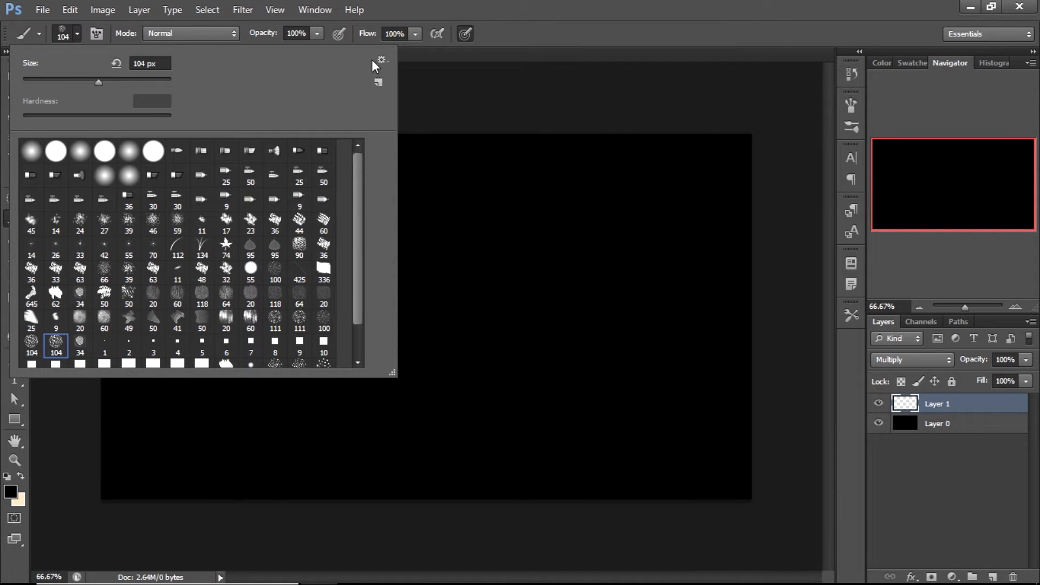
{"action": "left_click", "coordinate": [492, 45]}
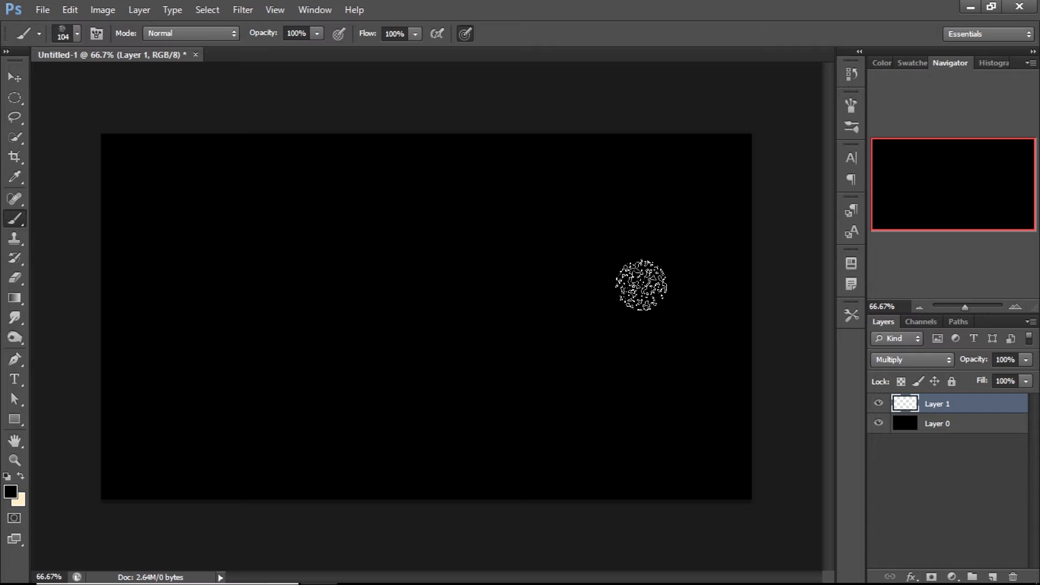
Step: Apply a Bevel & Emboss effect with Texture enabled to Layer 1
{"action": "double_click", "coordinate": [995, 410]}
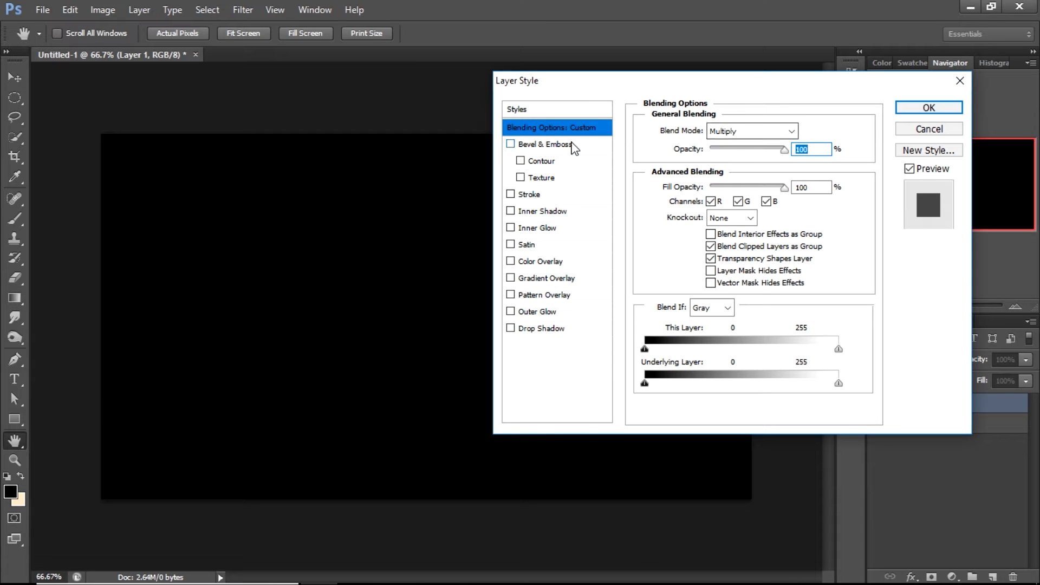
{"action": "left_click", "coordinate": [547, 148]}
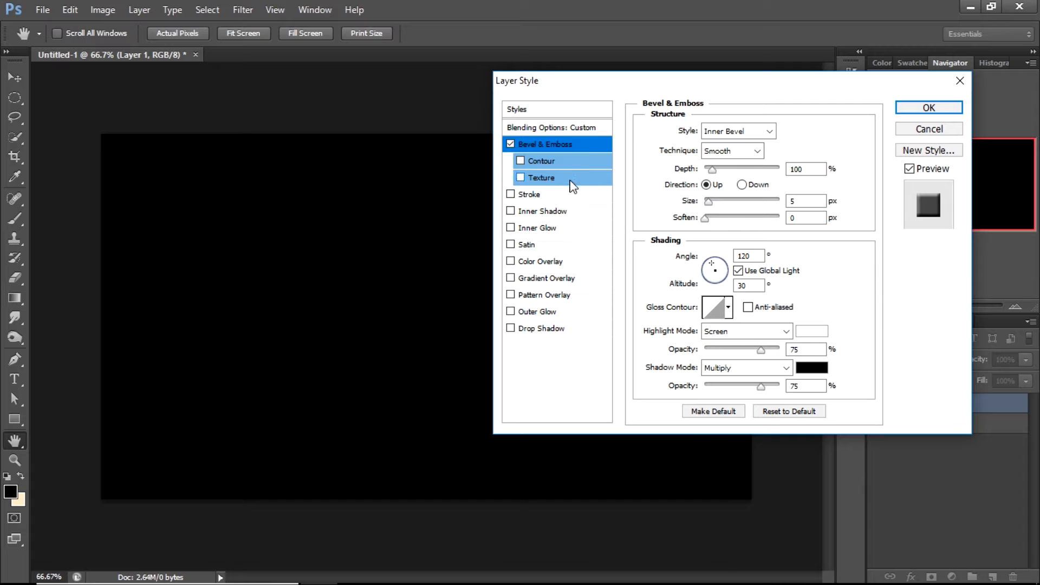
{"action": "left_click", "coordinate": [520, 178]}
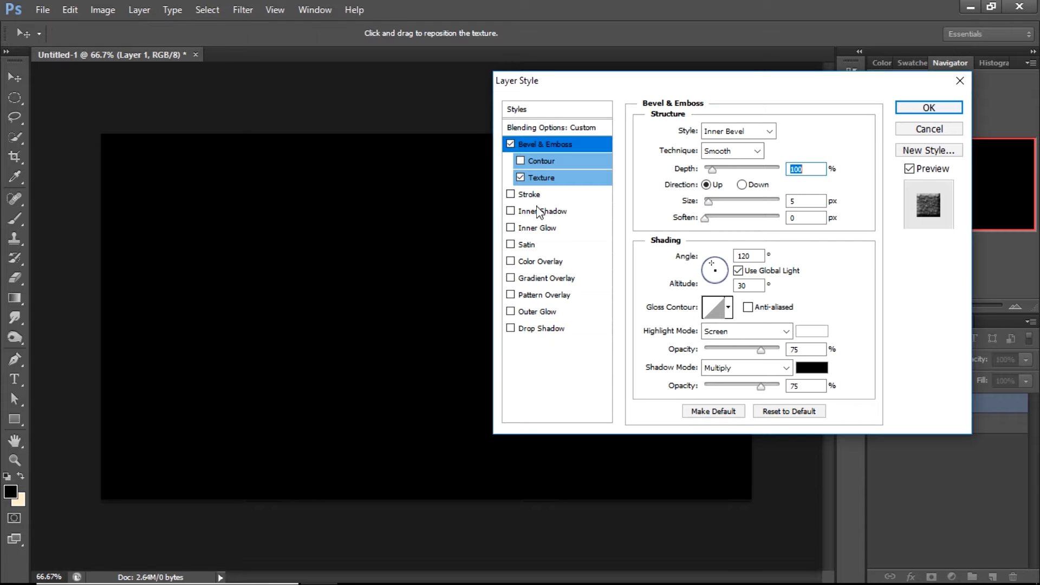
{"action": "left_click", "coordinate": [920, 117]}
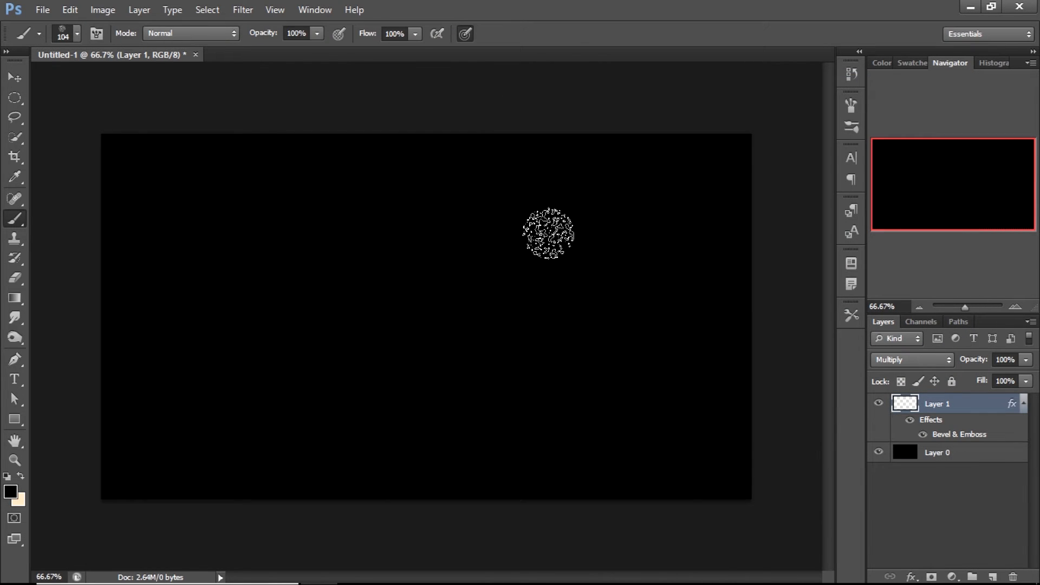
Step: Enlarge the brush to 600 px and paint Layer 1 in black until the embossed texture covers the whole canvas
{"action": "key", "text": "bracketright"}
{"action": "key", "text": "bracketright"}
{"action": "key", "text": "bracketright"}
{"action": "key", "text": "bracketright"}
{"action": "key", "text": "bracketright"}
{"action": "key", "text": "bracketright"}
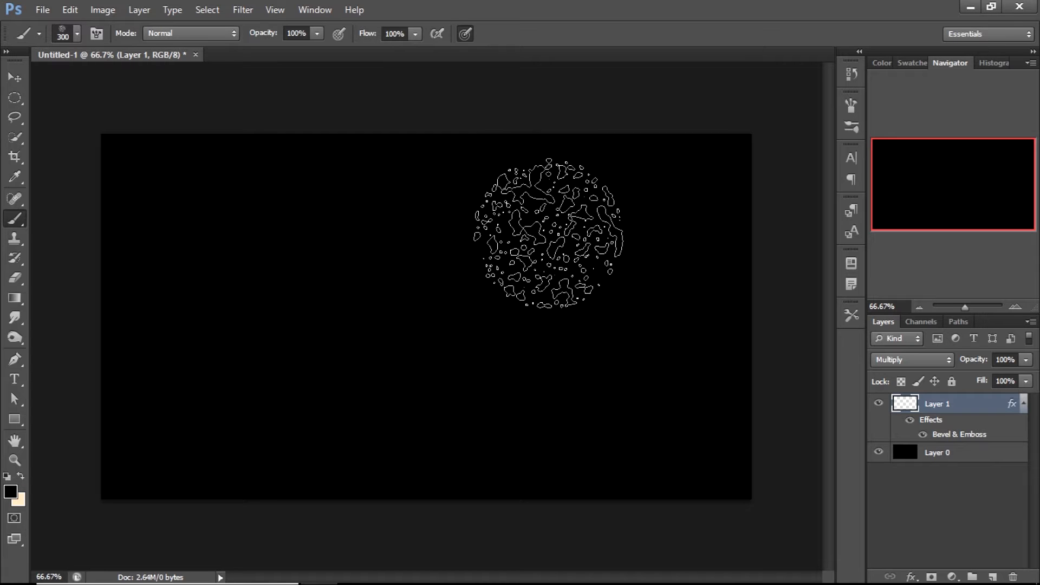
{"action": "key", "text": "bracketright"}
{"action": "key", "text": "bracketright"}
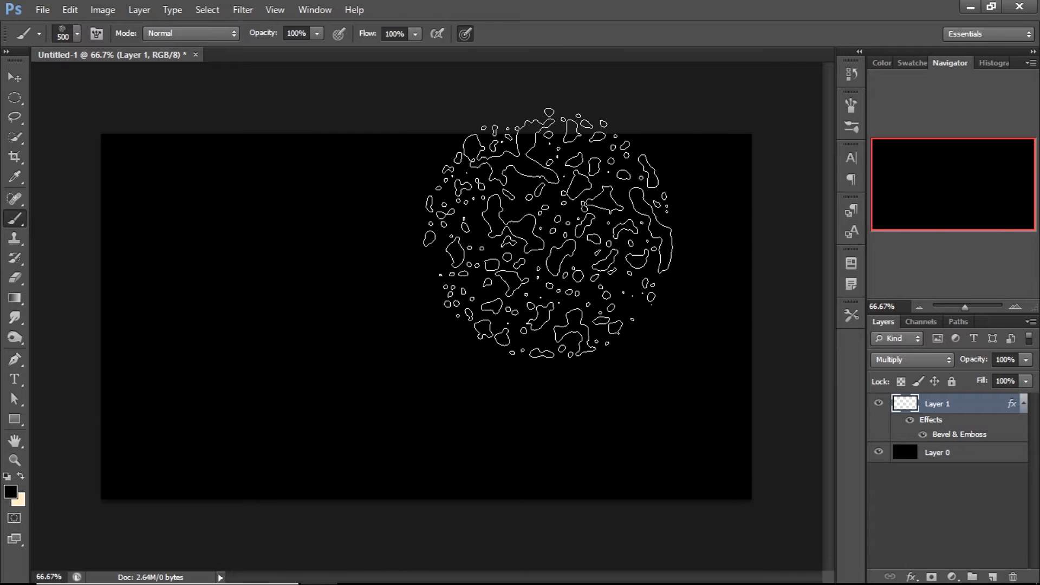
{"action": "mouse_move", "coordinate": [548, 233]}
{"action": "left_mouse_down"}
{"action": "mouse_move", "coordinate": [580, 302]}
{"action": "mouse_move", "coordinate": [697, 430]}
{"action": "left_mouse_up"}
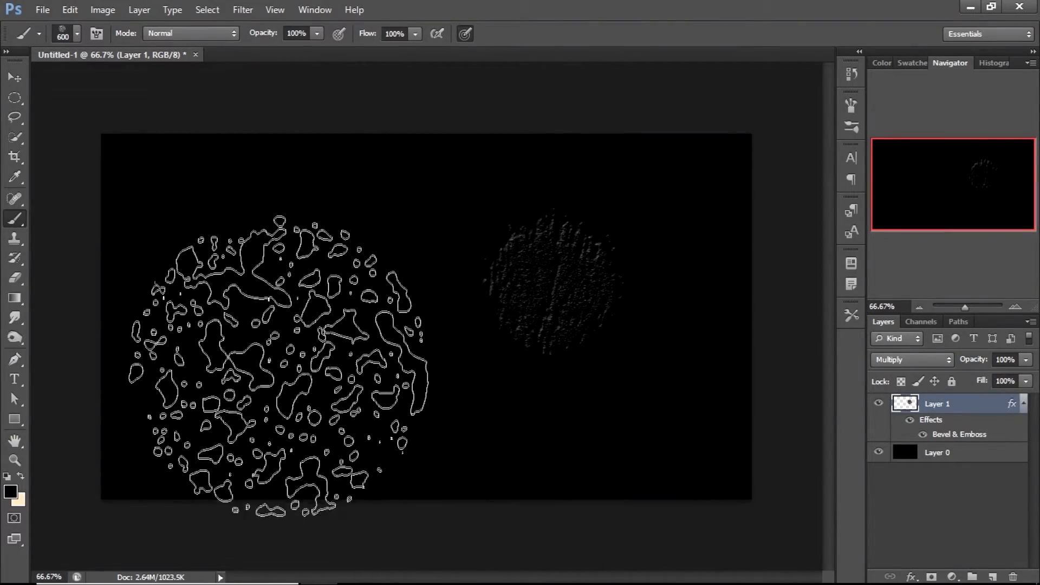
{"action": "mouse_move", "coordinate": [344, 315]}
{"action": "left_mouse_down"}
{"action": "mouse_move", "coordinate": [562, 233]}
{"action": "mouse_move", "coordinate": [627, 243]}
{"action": "left_mouse_up"}
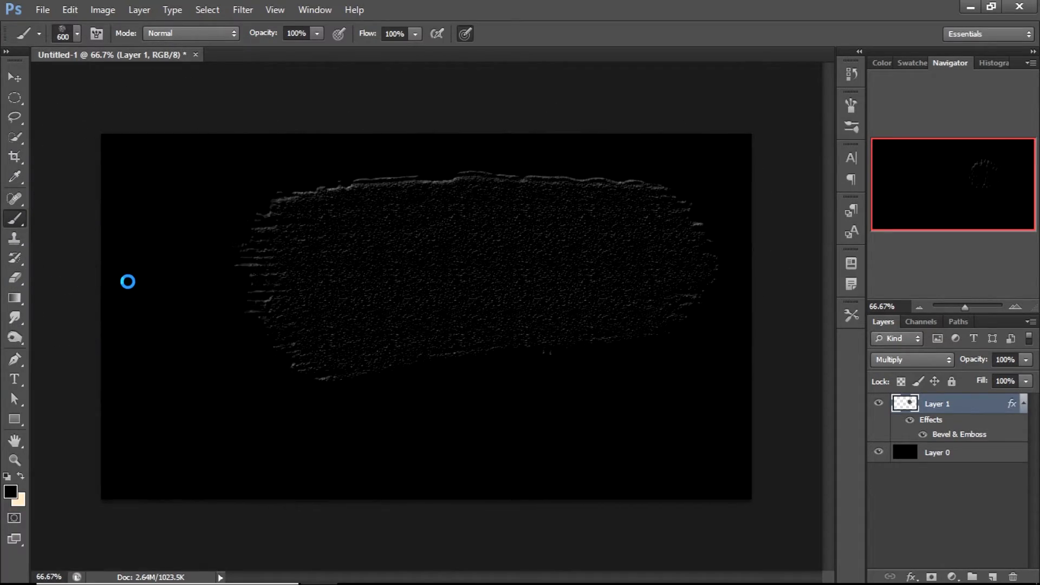
{"action": "mouse_move", "coordinate": [178, 254]}
{"action": "left_mouse_down"}
{"action": "mouse_move", "coordinate": [195, 210]}
{"action": "mouse_move", "coordinate": [174, 187]}
{"action": "mouse_move", "coordinate": [199, 162]}
{"action": "mouse_move", "coordinate": [826, 123]}
{"action": "mouse_move", "coordinate": [653, 183]}
{"action": "left_mouse_up"}
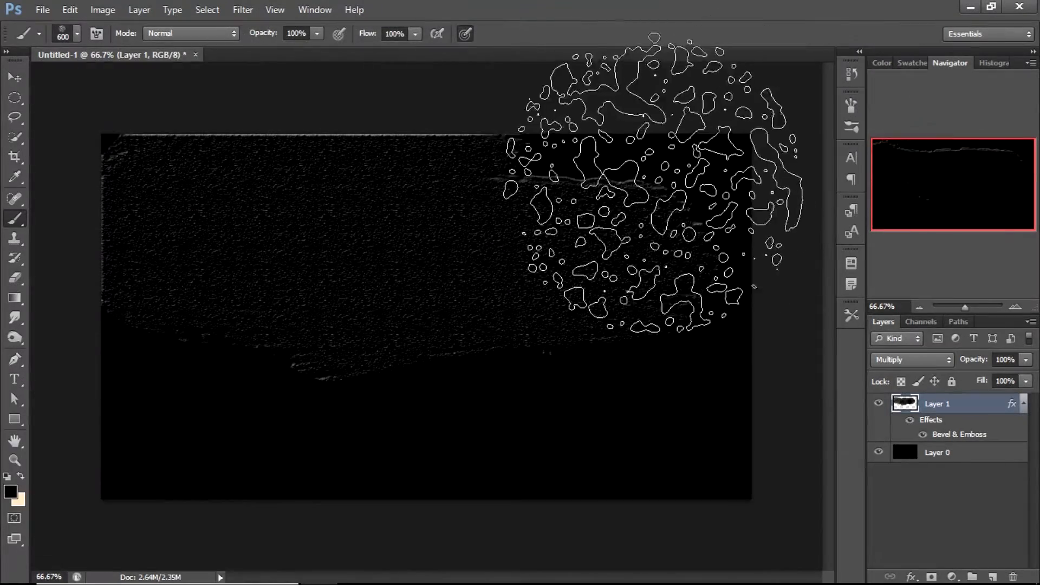
{"action": "mouse_move", "coordinate": [726, 426]}
{"action": "left_mouse_down"}
{"action": "mouse_move", "coordinate": [690, 452]}
{"action": "mouse_move", "coordinate": [372, 468]}
{"action": "mouse_move", "coordinate": [528, 337]}
{"action": "left_mouse_up"}
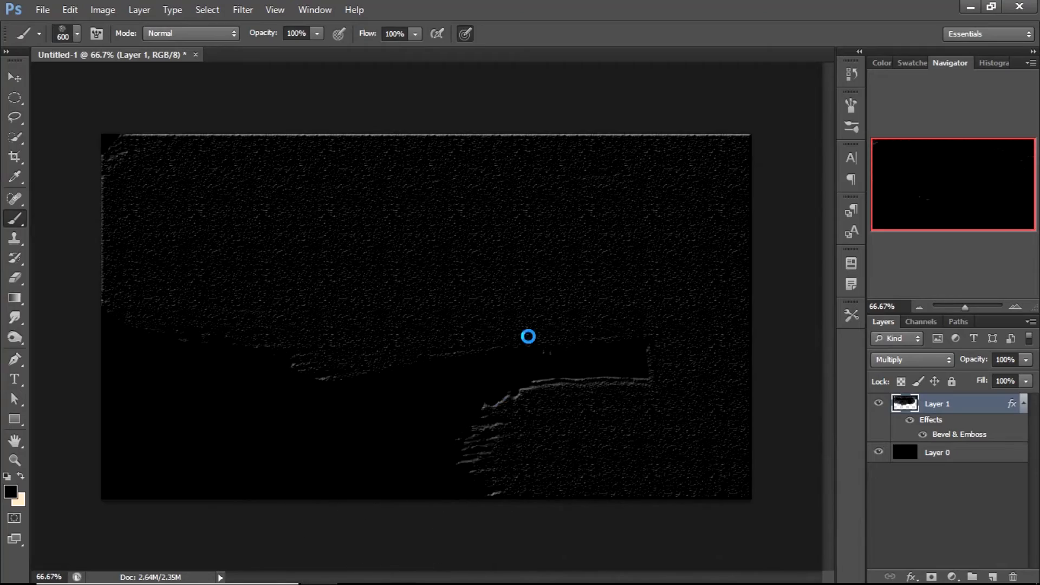
{"action": "mouse_move", "coordinate": [617, 399]}
{"action": "left_mouse_down"}
{"action": "mouse_move", "coordinate": [240, 427]}
{"action": "mouse_move", "coordinate": [507, 386]}
{"action": "left_mouse_up"}
{"action": "mouse_move", "coordinate": [355, 405]}
{"action": "left_mouse_down"}
{"action": "mouse_move", "coordinate": [360, 386]}
{"action": "mouse_move", "coordinate": [260, 417]}
{"action": "mouse_move", "coordinate": [116, 429]}
{"action": "mouse_move", "coordinate": [107, 466]}
{"action": "mouse_move", "coordinate": [81, 273]}
{"action": "mouse_move", "coordinate": [104, 139]}
{"action": "mouse_move", "coordinate": [128, 206]}
{"action": "mouse_move", "coordinate": [143, 311]}
{"action": "mouse_move", "coordinate": [255, 438]}
{"action": "mouse_move", "coordinate": [200, 348]}
{"action": "mouse_move", "coordinate": [564, 410]}
{"action": "mouse_move", "coordinate": [395, 427]}
{"action": "mouse_move", "coordinate": [342, 260]}
{"action": "left_mouse_up"}
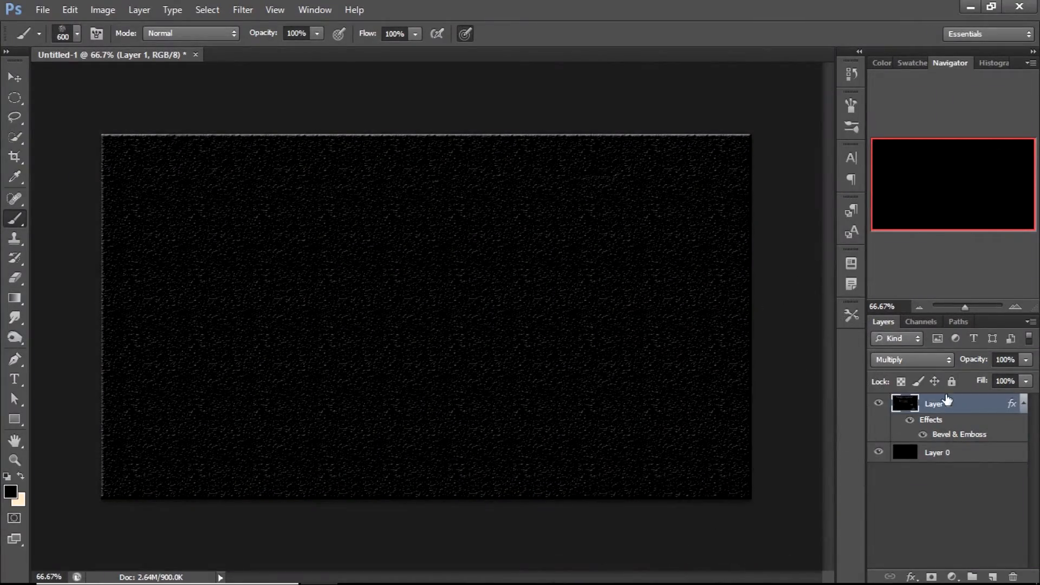
Step: Lower Layer 1's general blending opacity to 39% in its layer style
{"action": "double_click", "coordinate": [978, 403]}
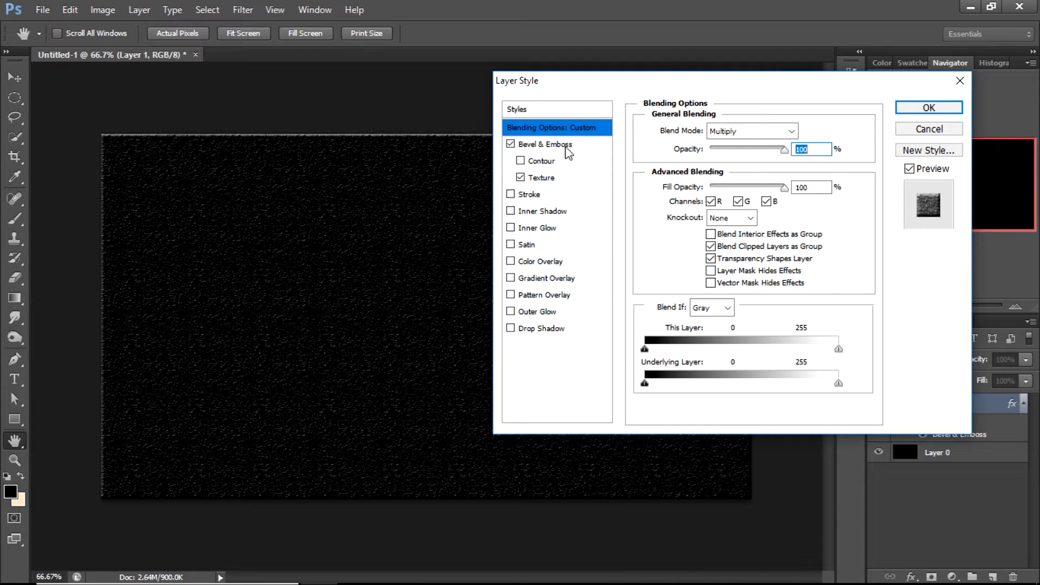
{"action": "left_click_drag", "start_coordinate": [664, 84], "coordinate": [756, 85]}
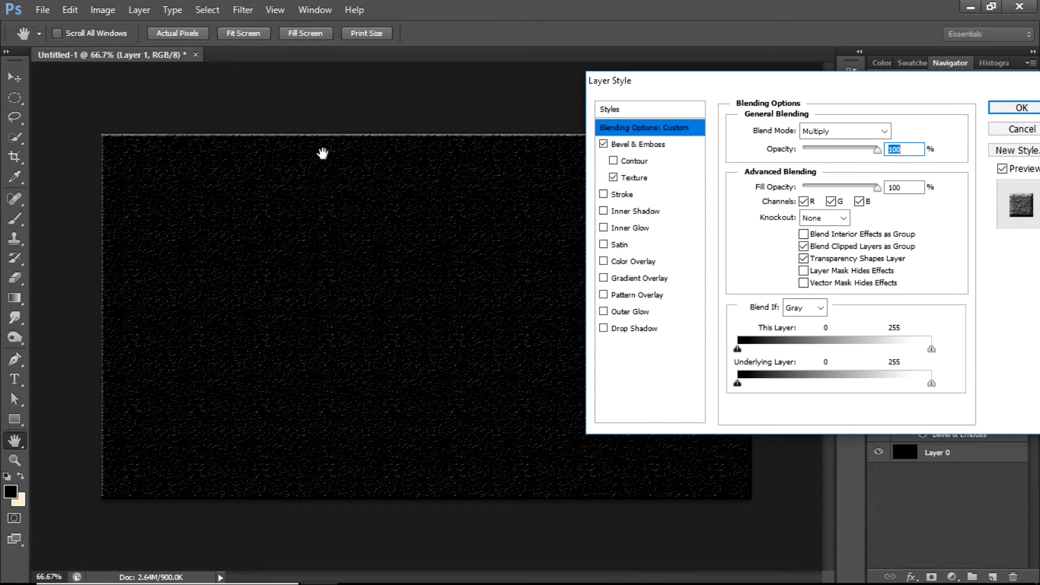
{"action": "left_click", "coordinate": [642, 148]}
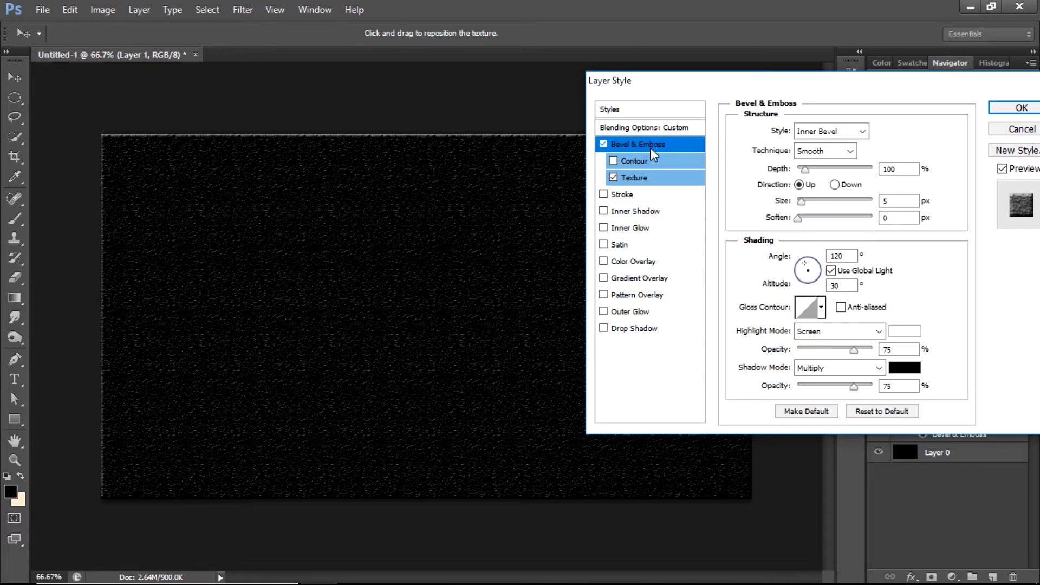
{"action": "left_click_drag", "start_coordinate": [777, 90], "coordinate": [666, 78]}
{"action": "left_click", "coordinate": [537, 118]}
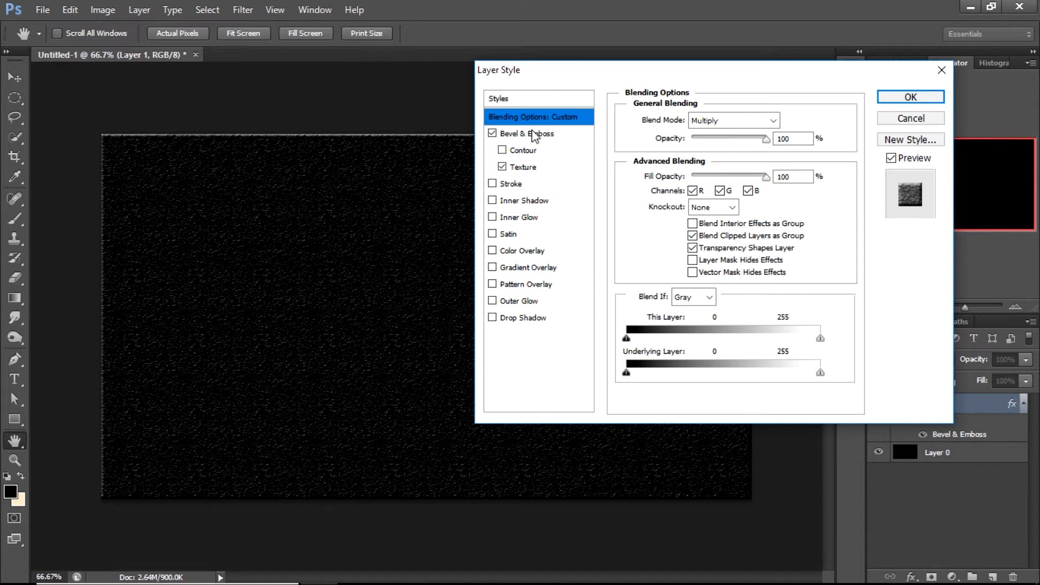
{"action": "left_click_drag", "start_coordinate": [759, 143], "coordinate": [726, 150]}
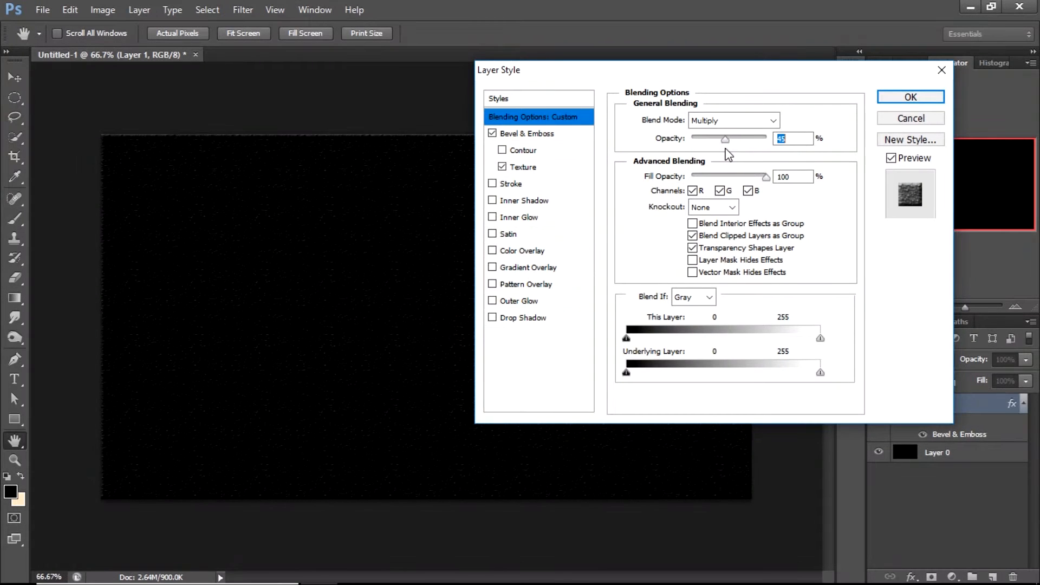
{"action": "left_click_drag", "start_coordinate": [723, 149], "coordinate": [720, 152]}
Step: Set the Bevel & Emboss depth to 195% and compare the Down direction with Up
{"action": "left_click", "coordinate": [540, 136]}
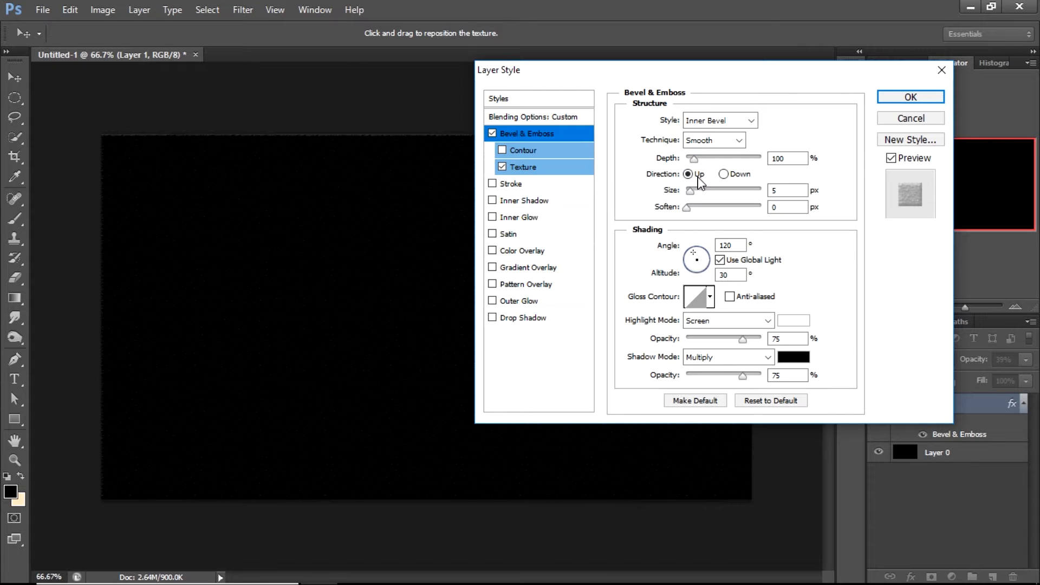
{"action": "left_click_drag", "start_coordinate": [696, 159], "coordinate": [700, 163]}
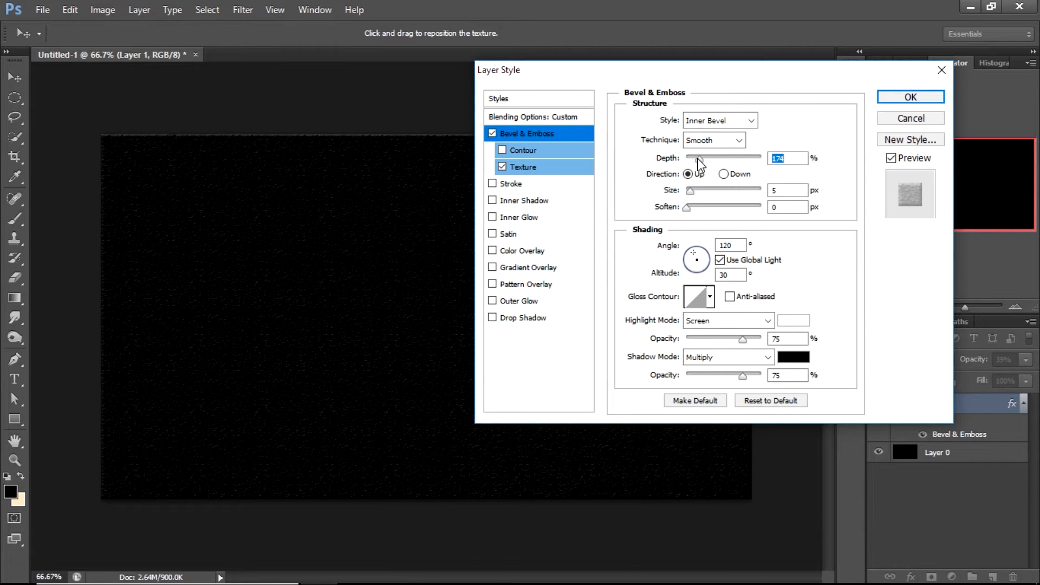
{"action": "left_click", "coordinate": [723, 174]}
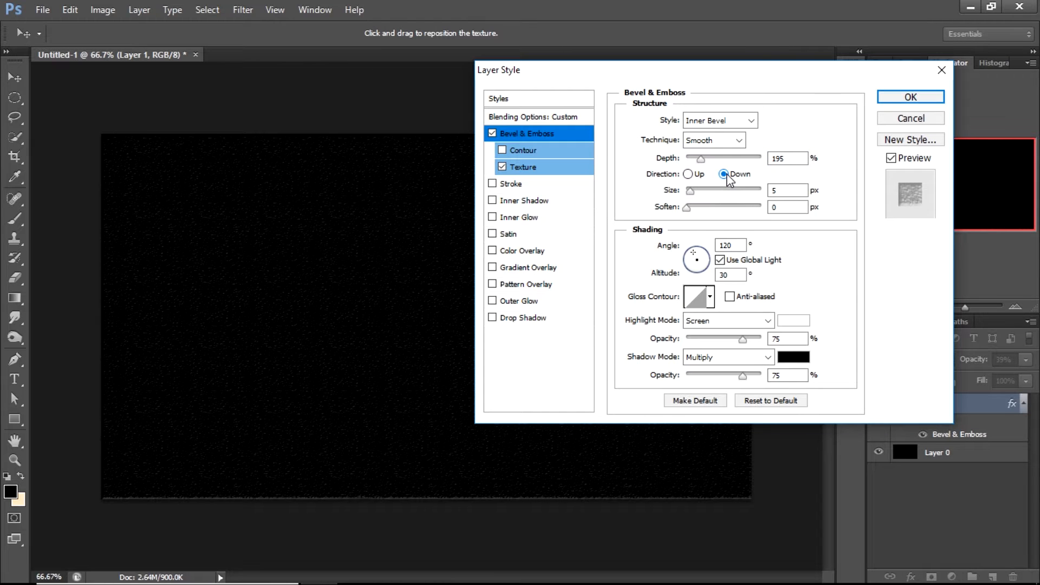
{"action": "left_click", "coordinate": [688, 174]}
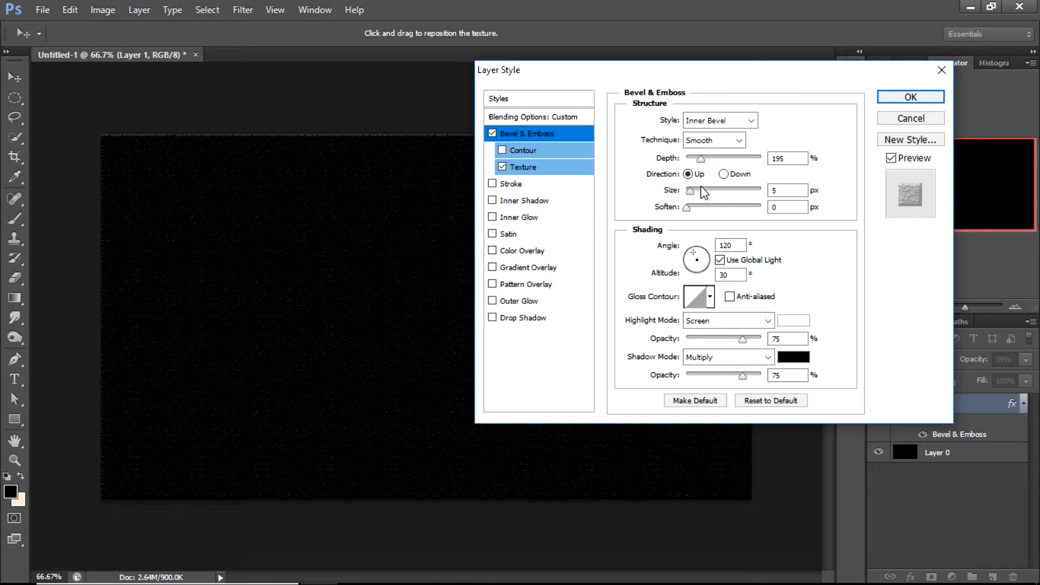
Step: Set the Bevel & Emboss size to 3 px and its soften to 0 px
{"action": "left_click", "coordinate": [690, 208]}
{"action": "mouse_move", "coordinate": [687, 208]}
{"action": "left_mouse_down"}
{"action": "mouse_move", "coordinate": [736, 214]}
{"action": "mouse_move", "coordinate": [695, 219]}
{"action": "left_mouse_up"}
{"action": "mouse_move", "coordinate": [690, 193]}
{"action": "left_mouse_down"}
{"action": "mouse_move", "coordinate": [782, 196]}
{"action": "mouse_move", "coordinate": [691, 210]}
{"action": "left_mouse_up"}
{"action": "left_click_drag", "start_coordinate": [690, 191], "coordinate": [688, 192]}
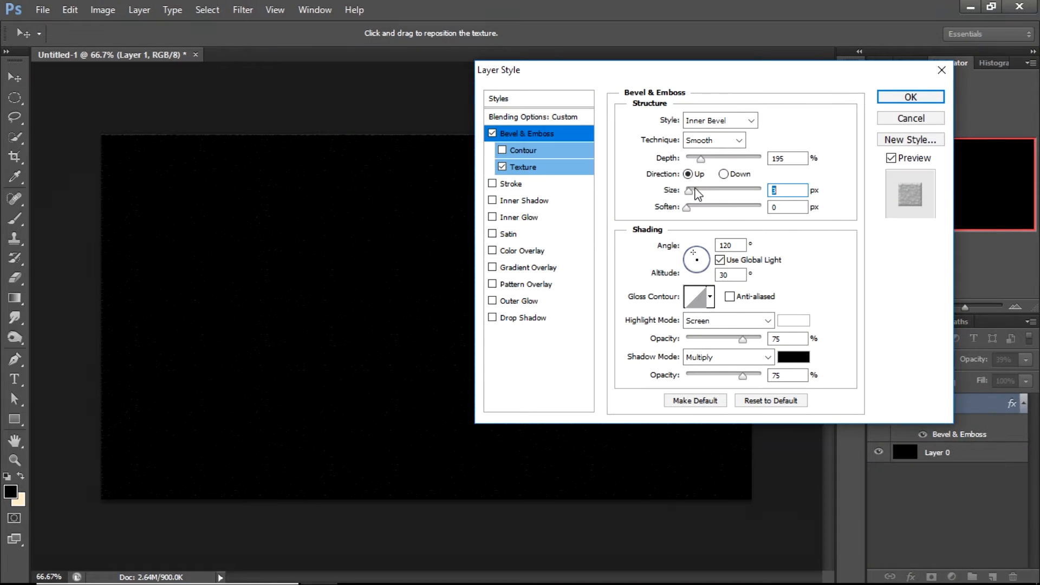
Step: Switch the bevel direction to Down and set the highlight opacity to 72%
{"action": "left_click", "coordinate": [723, 175]}
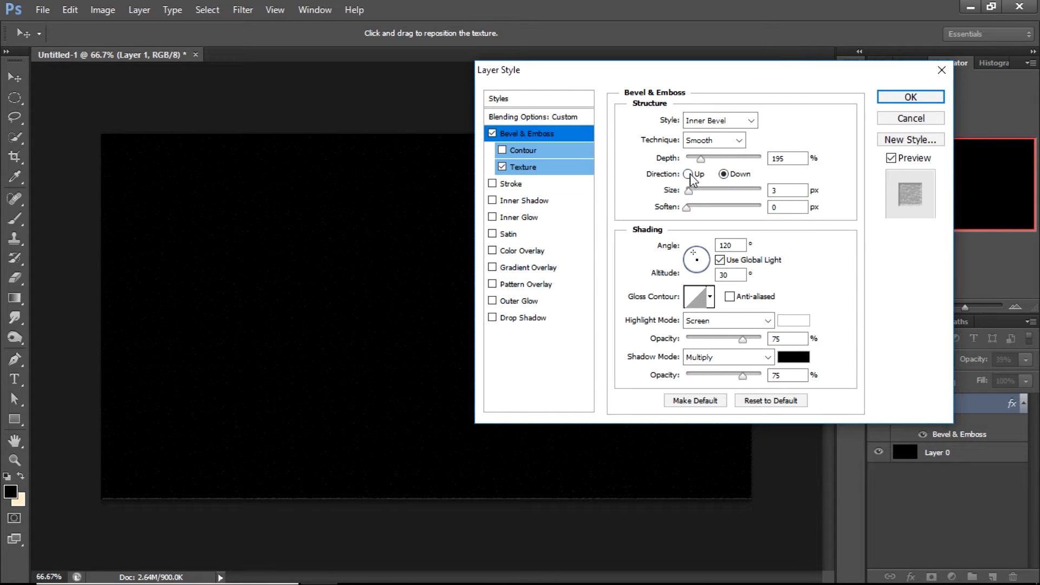
{"action": "mouse_move", "coordinate": [743, 339]}
{"action": "left_mouse_down"}
{"action": "mouse_move", "coordinate": [726, 340]}
{"action": "mouse_move", "coordinate": [741, 344]}
{"action": "left_mouse_up"}
{"action": "left_click_drag", "start_coordinate": [754, 75], "coordinate": [764, 99]}
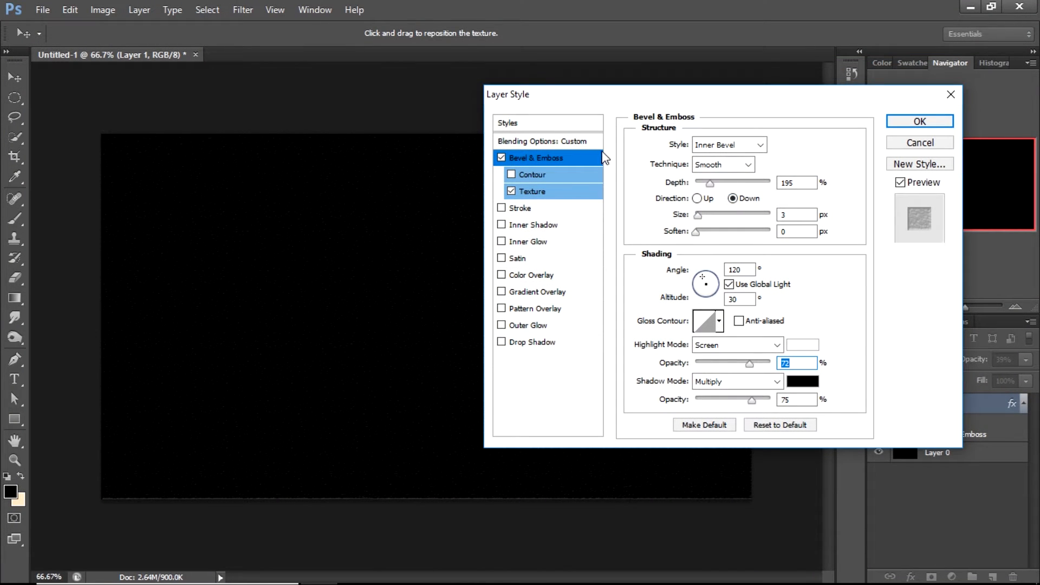
Step: Set Layer 1's general blending opacity to 47%, switch its bevel direction to Up, and apply the layer style
{"action": "left_click", "coordinate": [552, 141]}
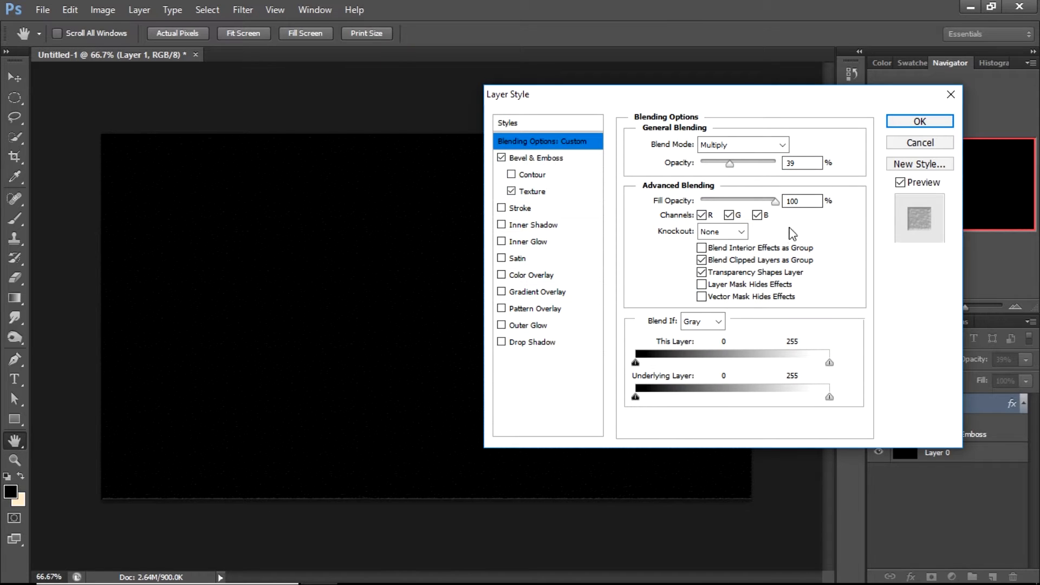
{"action": "mouse_move", "coordinate": [730, 165]}
{"action": "left_mouse_down"}
{"action": "mouse_move", "coordinate": [710, 169]}
{"action": "mouse_move", "coordinate": [722, 171]}
{"action": "left_mouse_up"}
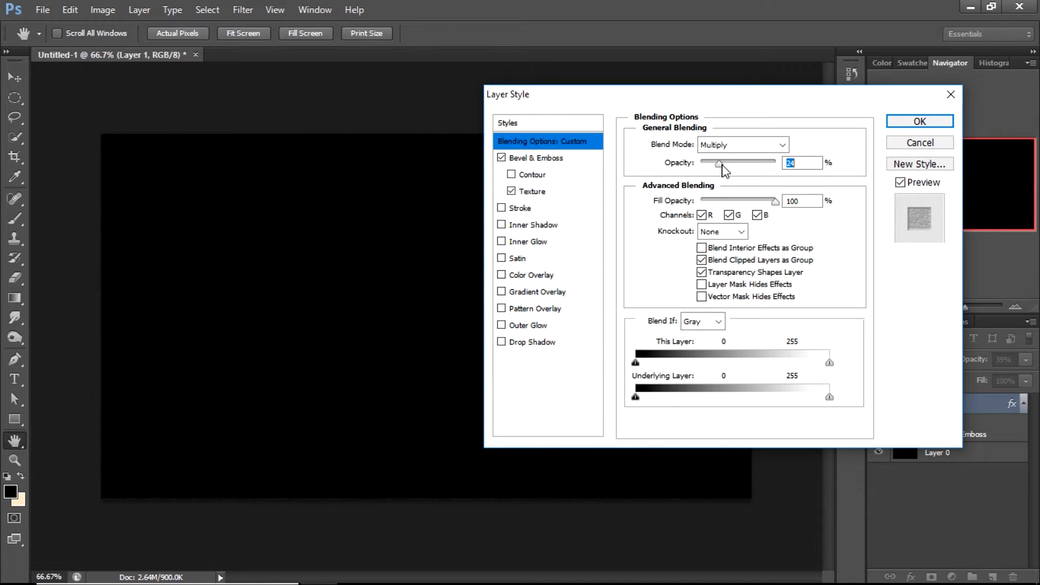
{"action": "left_click_drag", "start_coordinate": [731, 169], "coordinate": [726, 168]}
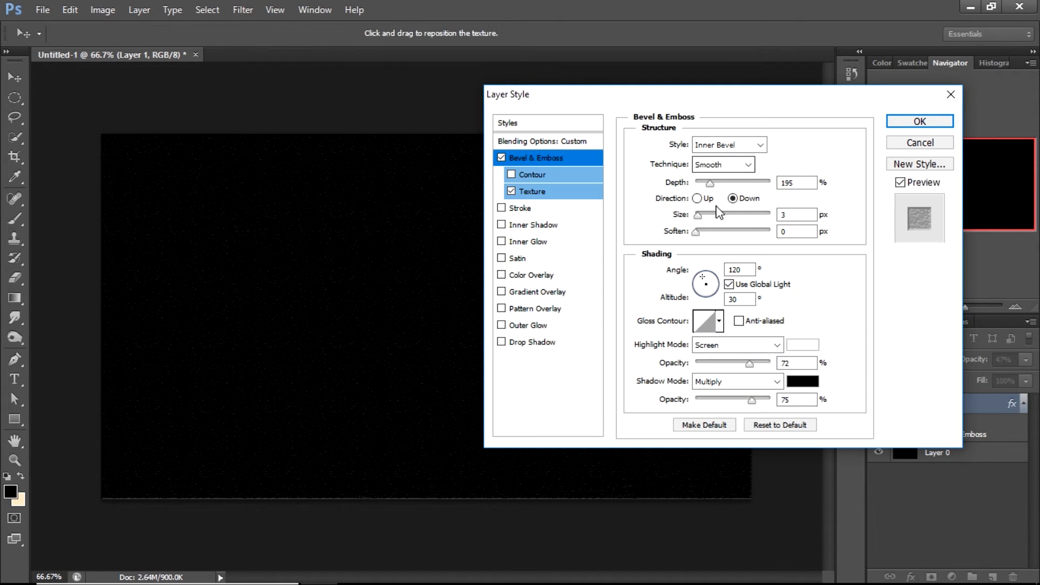
{"action": "left_click", "coordinate": [696, 200]}
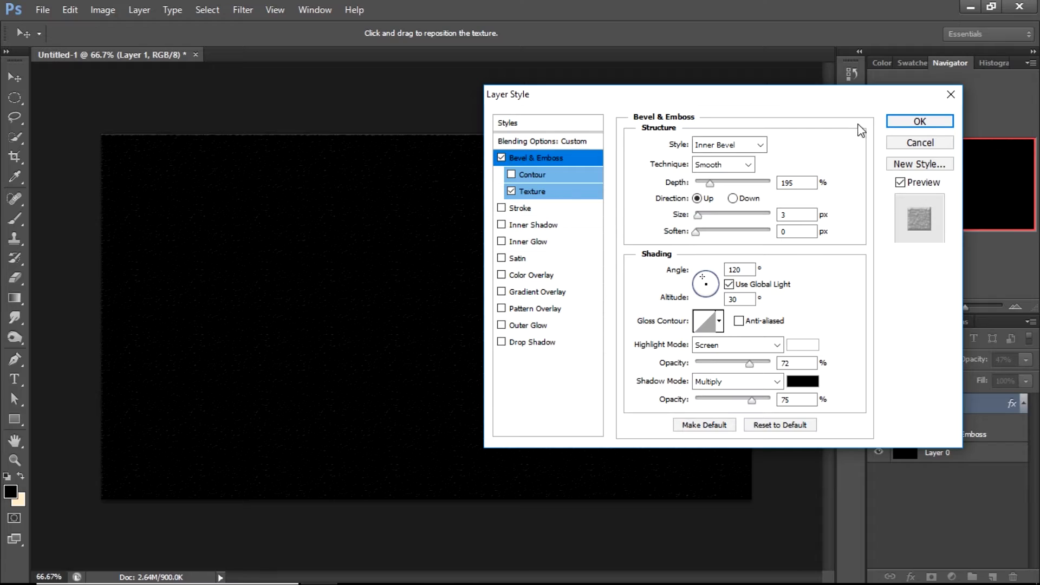
{"action": "left_click", "coordinate": [919, 121]}
Step: Add the text TEXTURE on the canvas in white Gadugi Bold at 140.31 pt
{"action": "key", "text": "b"}
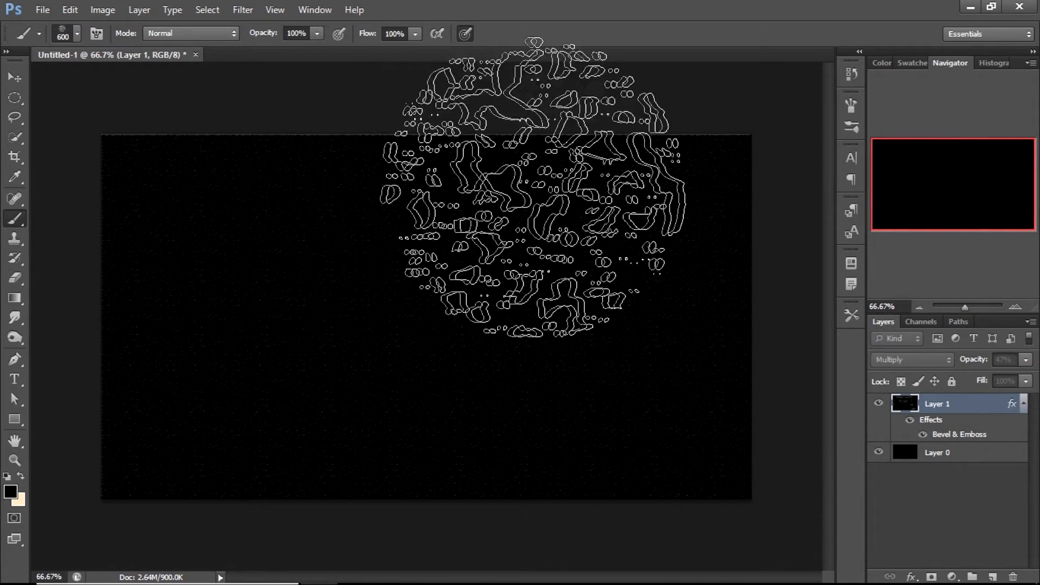
{"action": "left_click", "coordinate": [14, 379]}
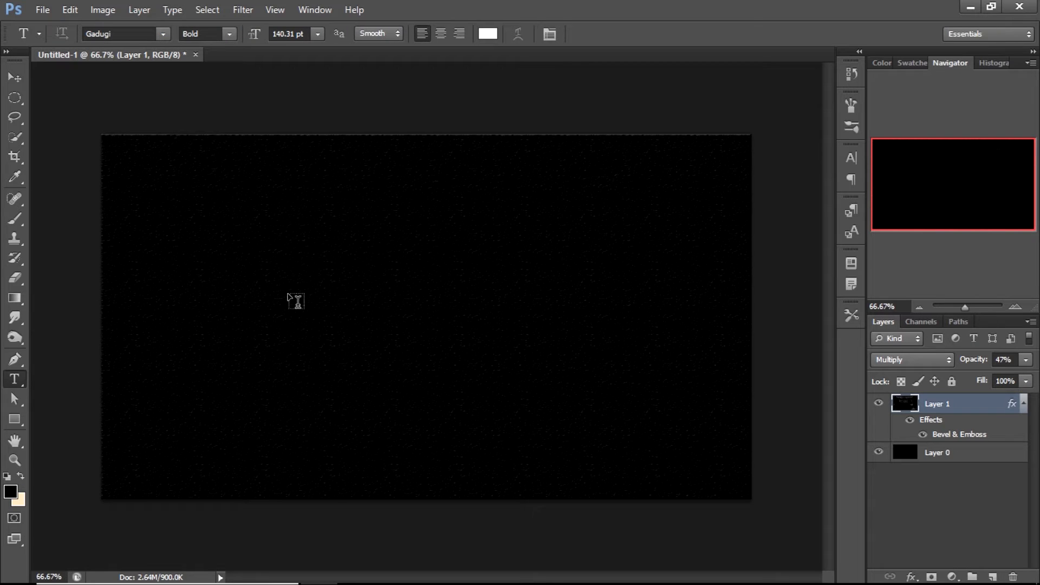
{"action": "left_click", "coordinate": [293, 328]}
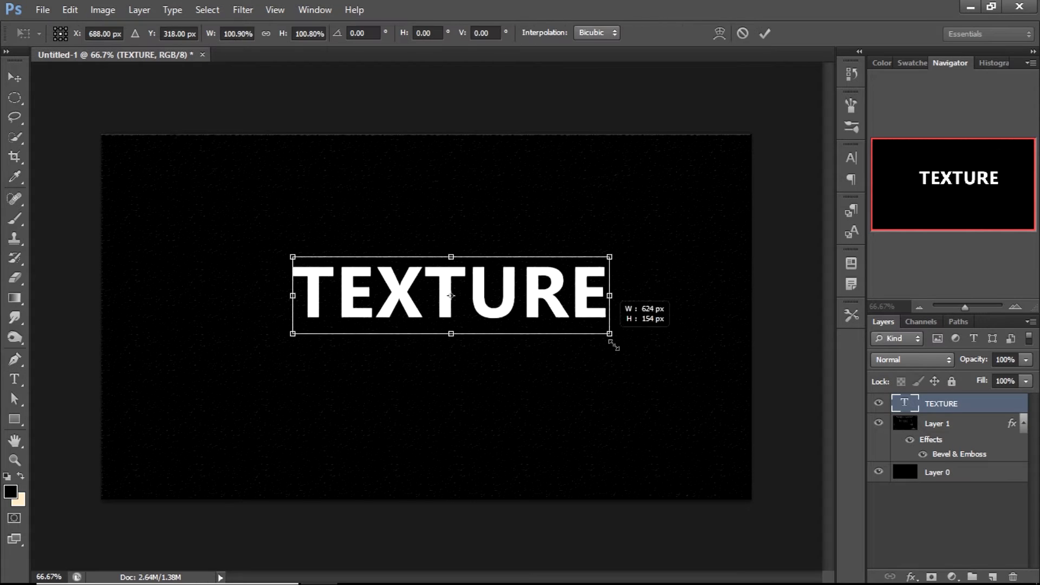
Step: Scale the TEXTURE text up to about 132% and move it to the middle of the canvas
{"action": "left_click_drag", "start_coordinate": [609, 346], "coordinate": [702, 385]}
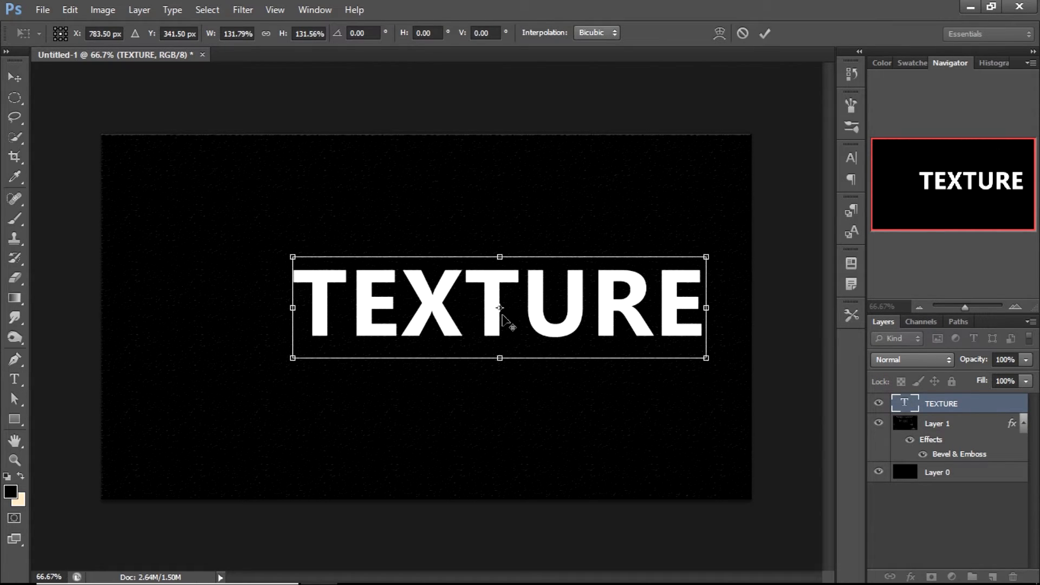
{"action": "left_click_drag", "start_coordinate": [488, 313], "coordinate": [443, 321]}
{"action": "key", "text": "Return"}
{"action": "key", "text": "t"}
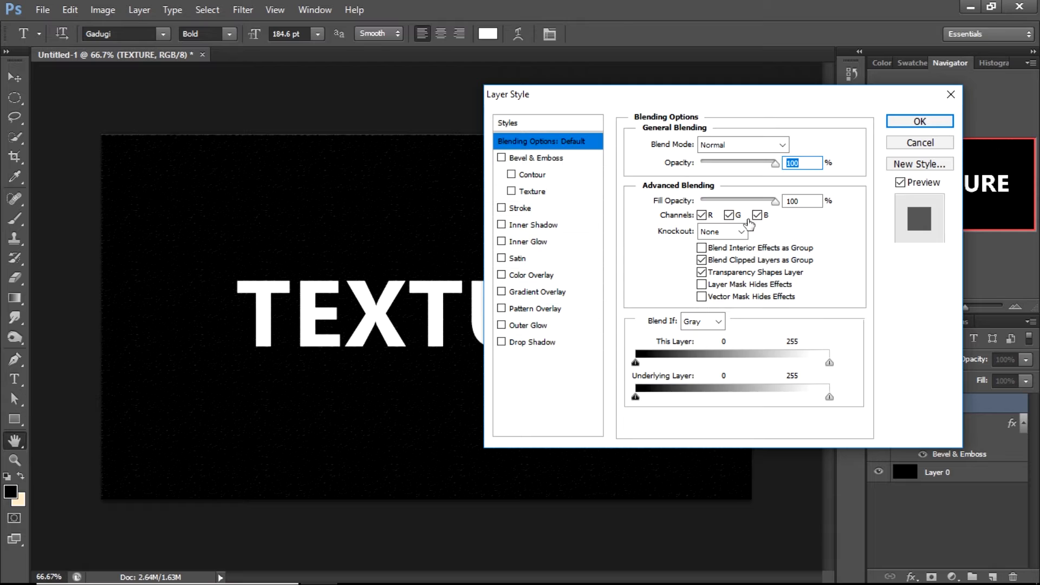
Step: Try the Color Burn blend mode on the TEXTURE layer in its layer style, and settle on Multiply
{"action": "left_click_drag", "start_coordinate": [708, 102], "coordinate": [773, 85]}
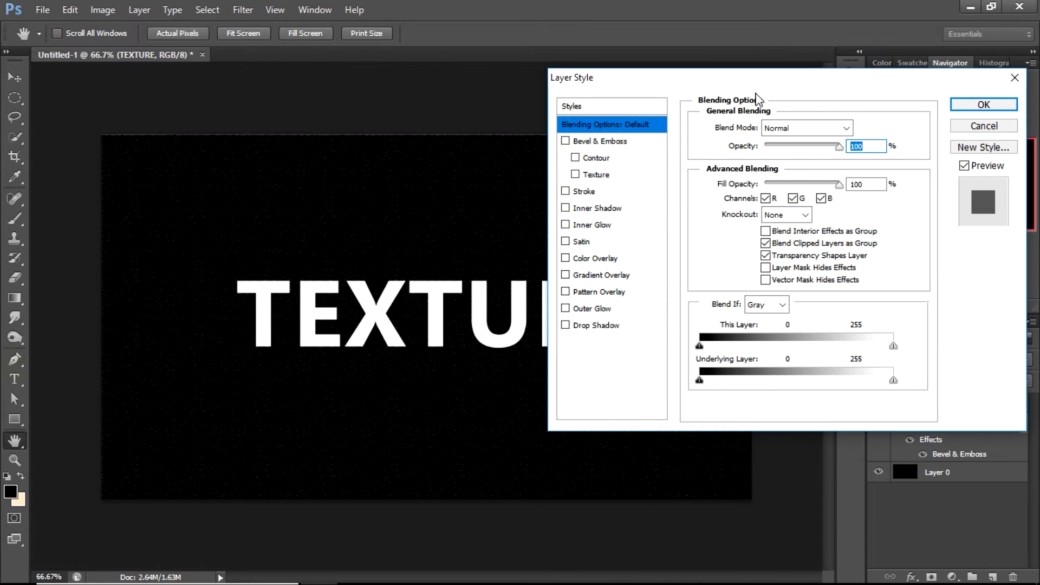
{"action": "left_click", "coordinate": [566, 142]}
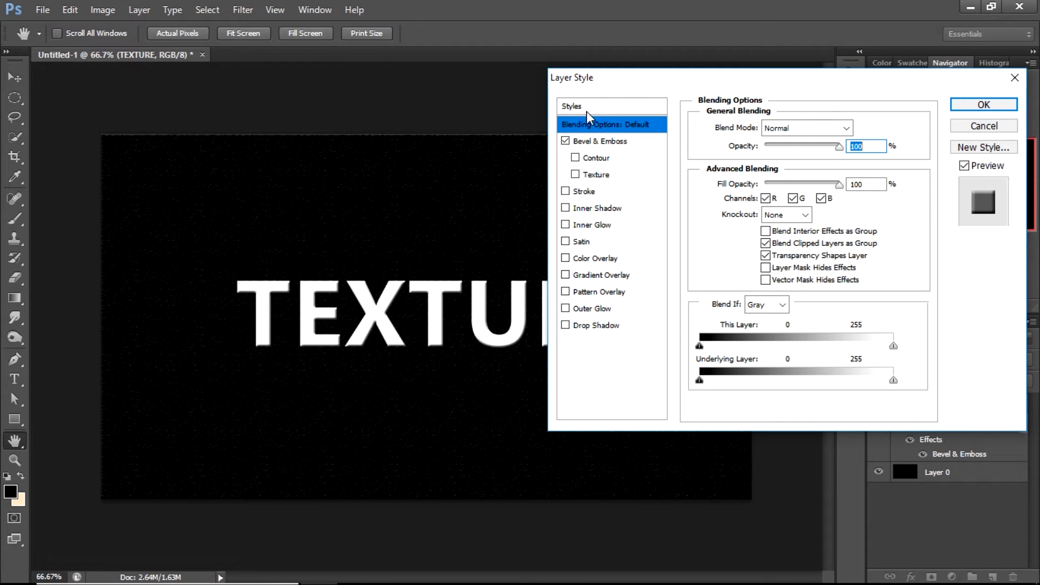
{"action": "left_click", "coordinate": [565, 140]}
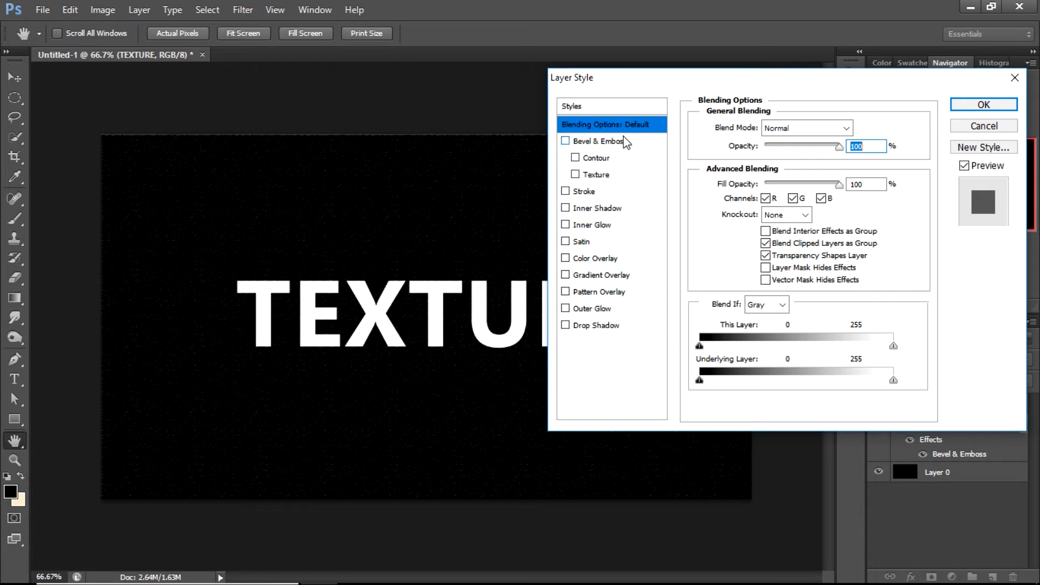
{"action": "left_click", "coordinate": [807, 130]}
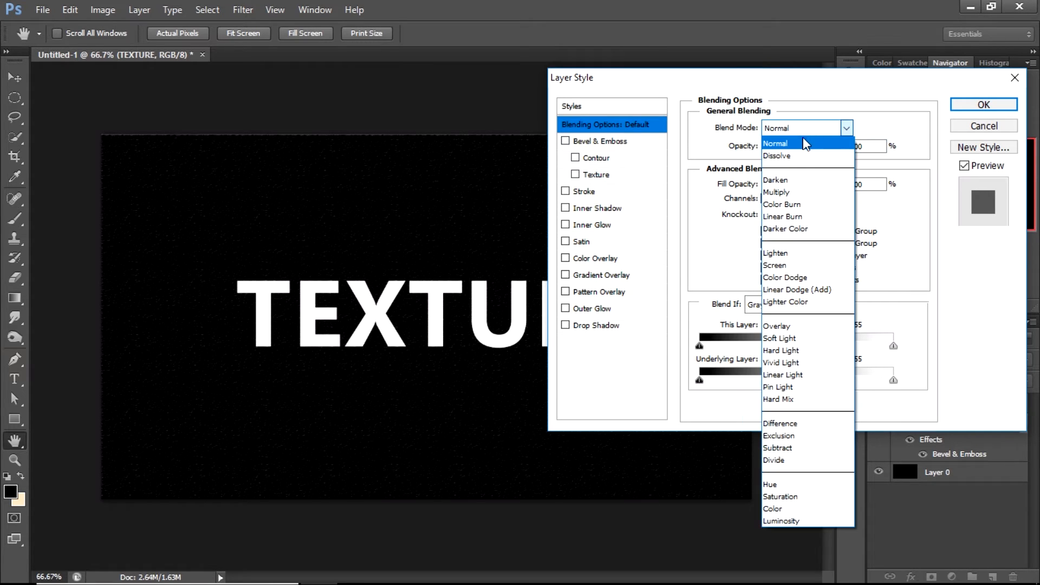
{"action": "left_click", "coordinate": [788, 203]}
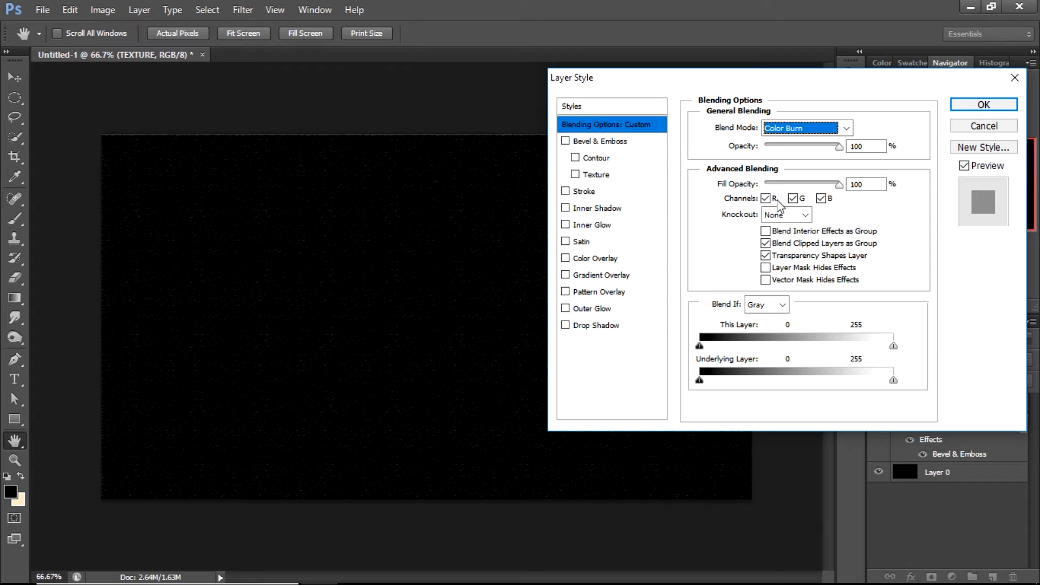
{"action": "left_click", "coordinate": [800, 129]}
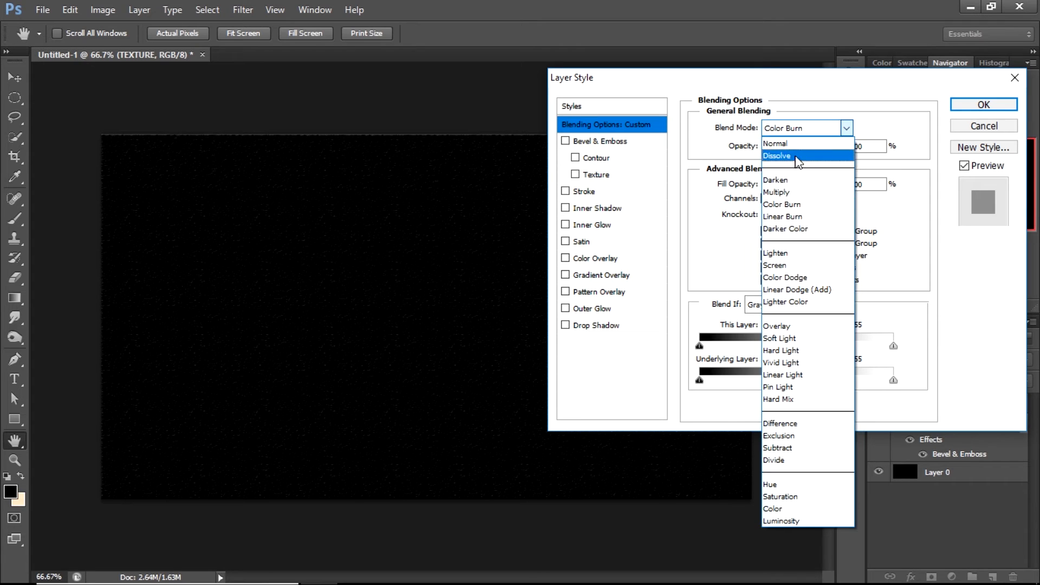
{"action": "left_click", "coordinate": [776, 191]}
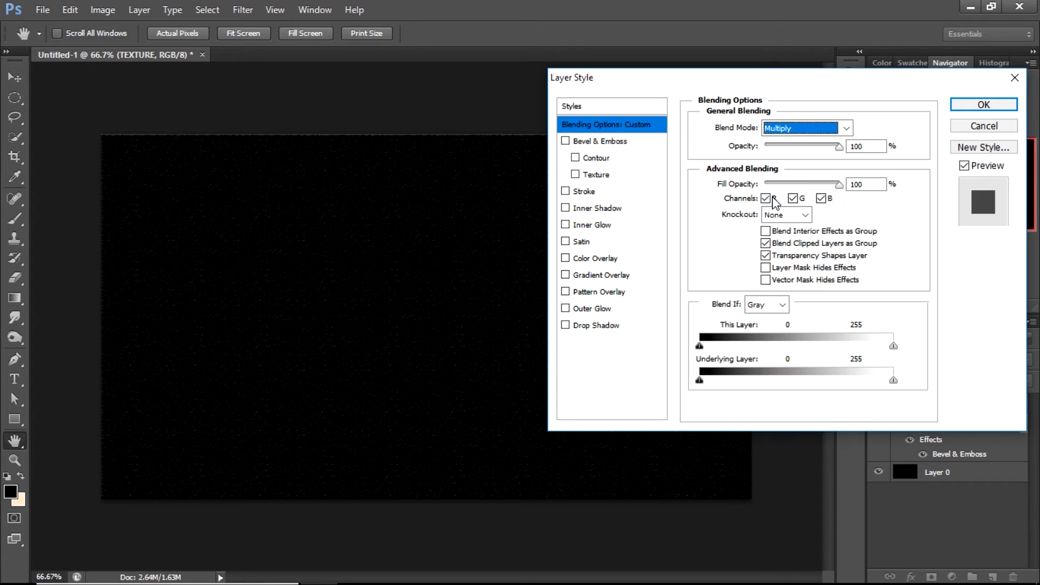
{"action": "key", "text": "Tab"}
Step: Compare the TEXTURE text with Bevel & Emboss switched on and off
{"action": "left_click", "coordinate": [565, 142]}
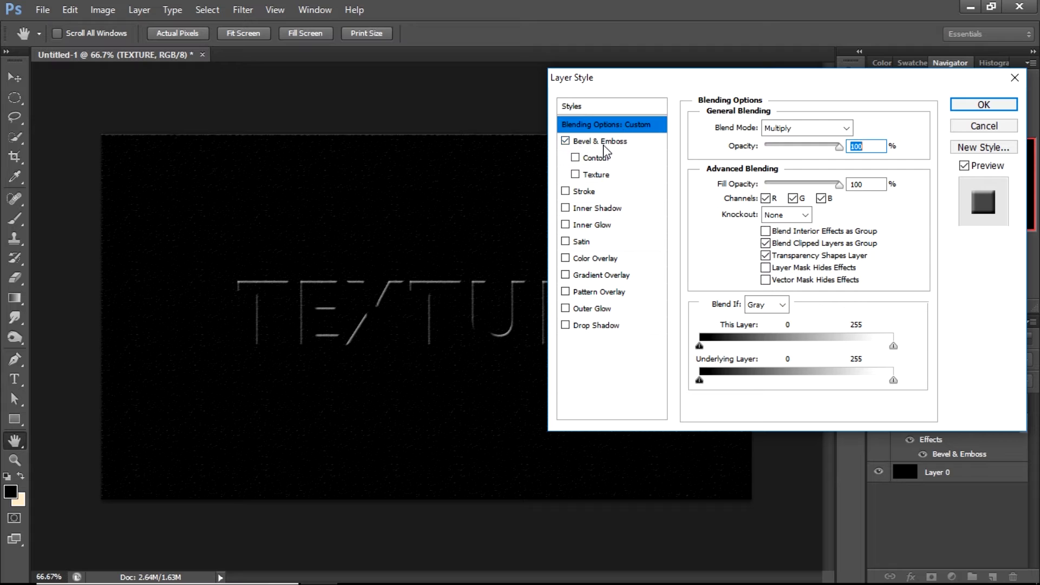
{"action": "left_click_drag", "start_coordinate": [738, 82], "coordinate": [743, 60]}
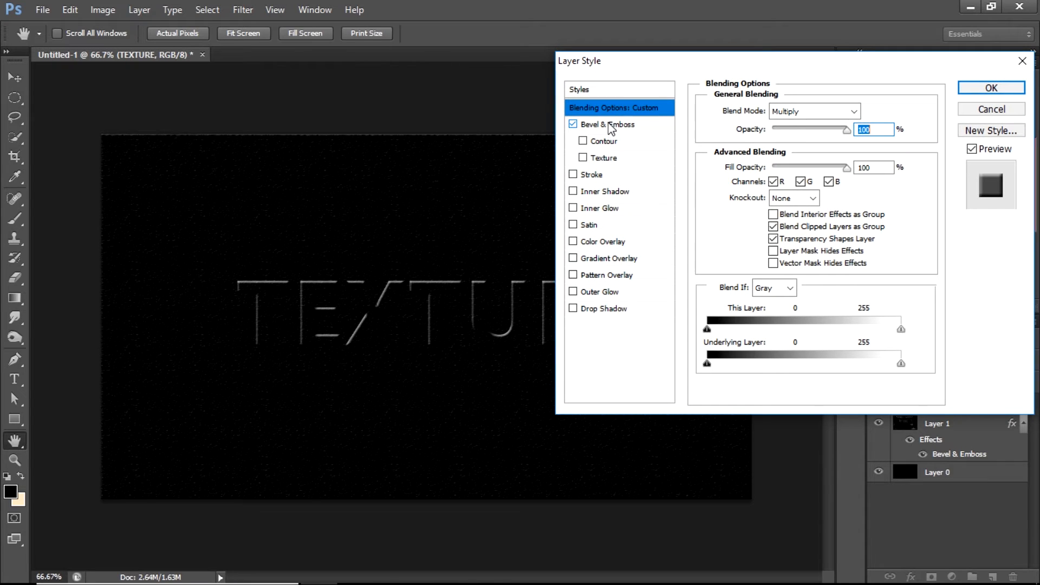
{"action": "left_click", "coordinate": [572, 126]}
{"action": "left_click", "coordinate": [572, 125]}
{"action": "left_click", "coordinate": [572, 125]}
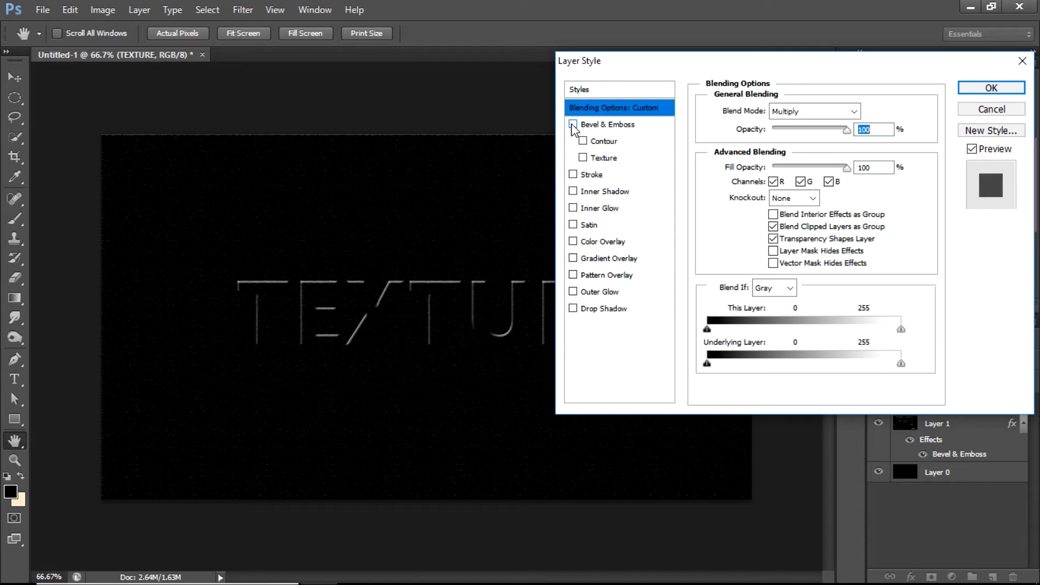
{"action": "left_click", "coordinate": [573, 125]}
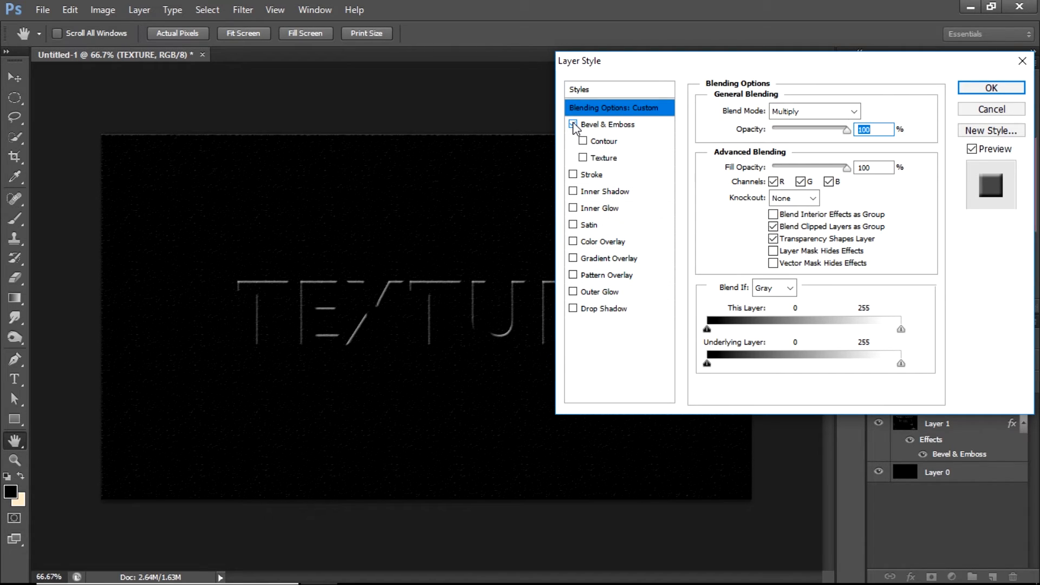
{"action": "left_click", "coordinate": [573, 125]}
Step: Enable Bevel & Emboss with its Texture option on the TEXTURE layer
{"action": "left_click", "coordinate": [609, 126]}
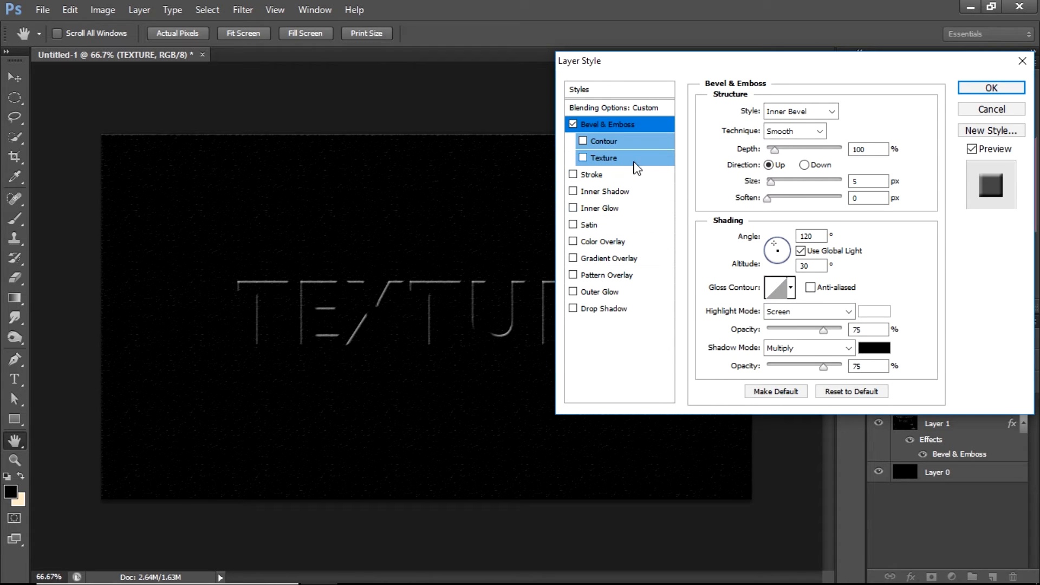
{"action": "left_click", "coordinate": [574, 176]}
{"action": "left_click", "coordinate": [583, 157]}
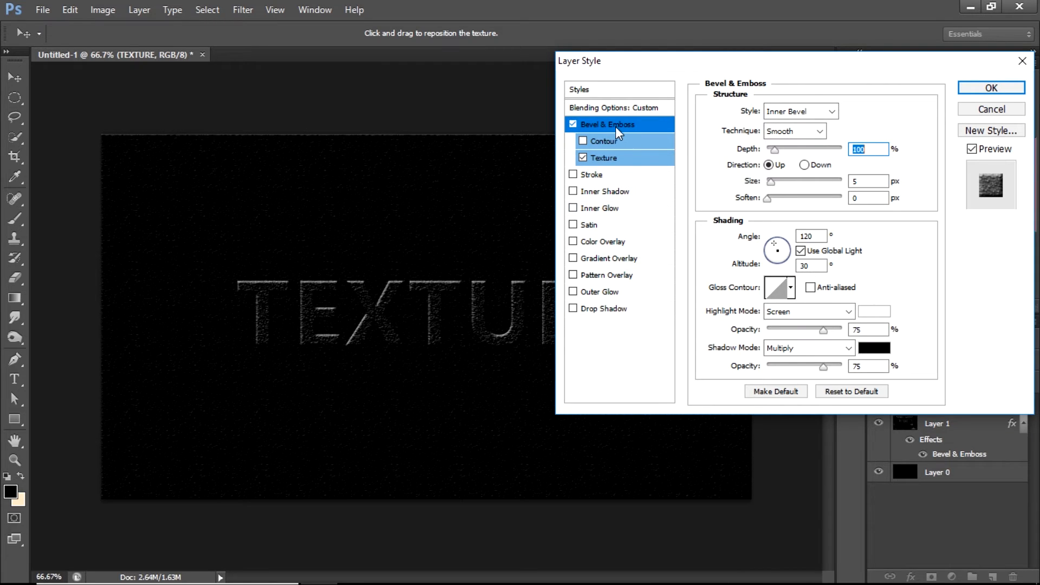
Step: Try out the gloss contour presets for the text's bevel and choose the valley-shaped one, third in the first row
{"action": "left_click", "coordinate": [791, 289]}
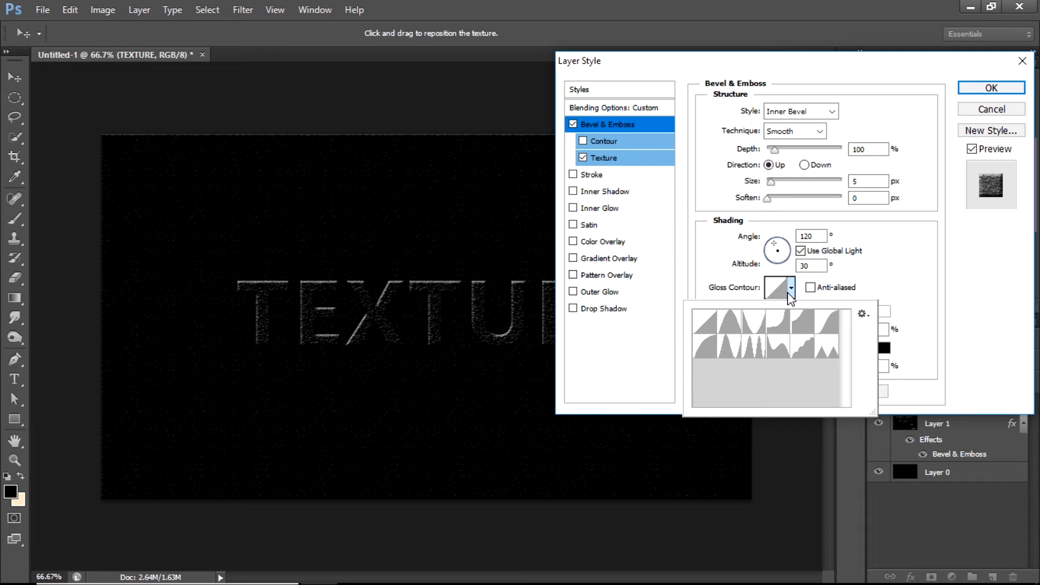
{"action": "left_click", "coordinate": [750, 324]}
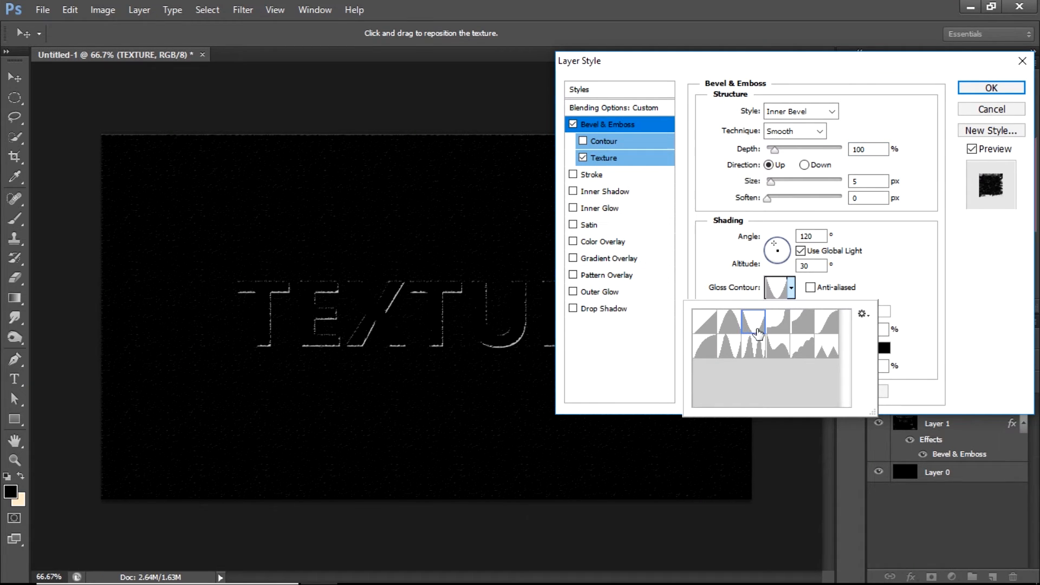
{"action": "left_click", "coordinate": [729, 327]}
{"action": "left_click", "coordinate": [699, 328]}
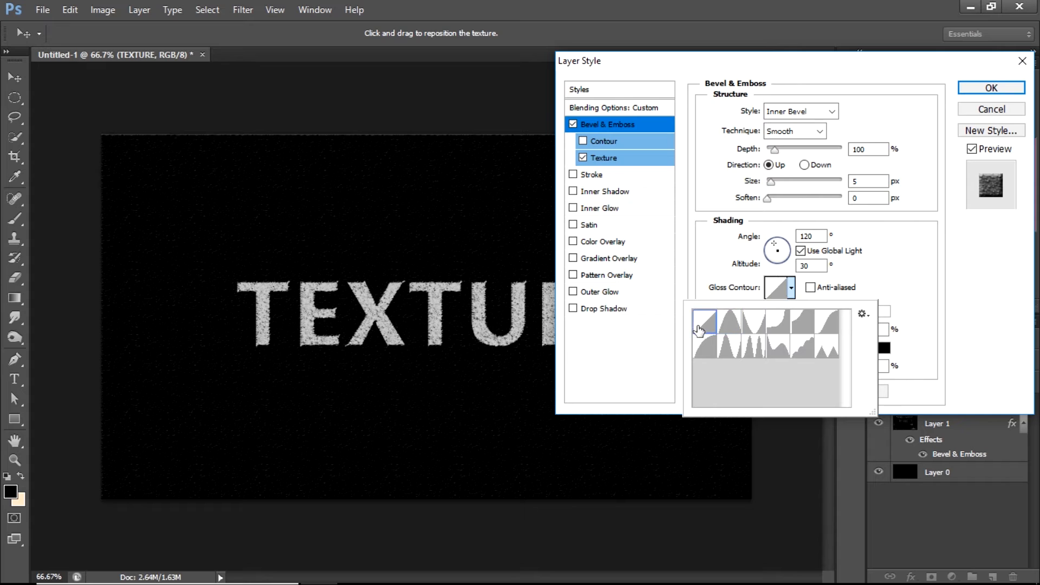
{"action": "left_click", "coordinate": [825, 325]}
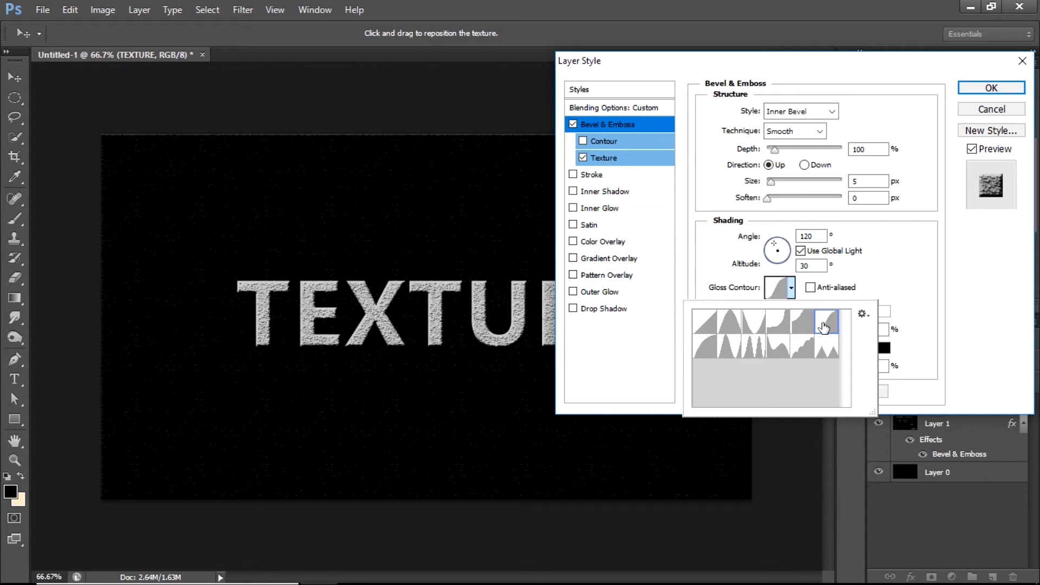
{"action": "left_click", "coordinate": [822, 352]}
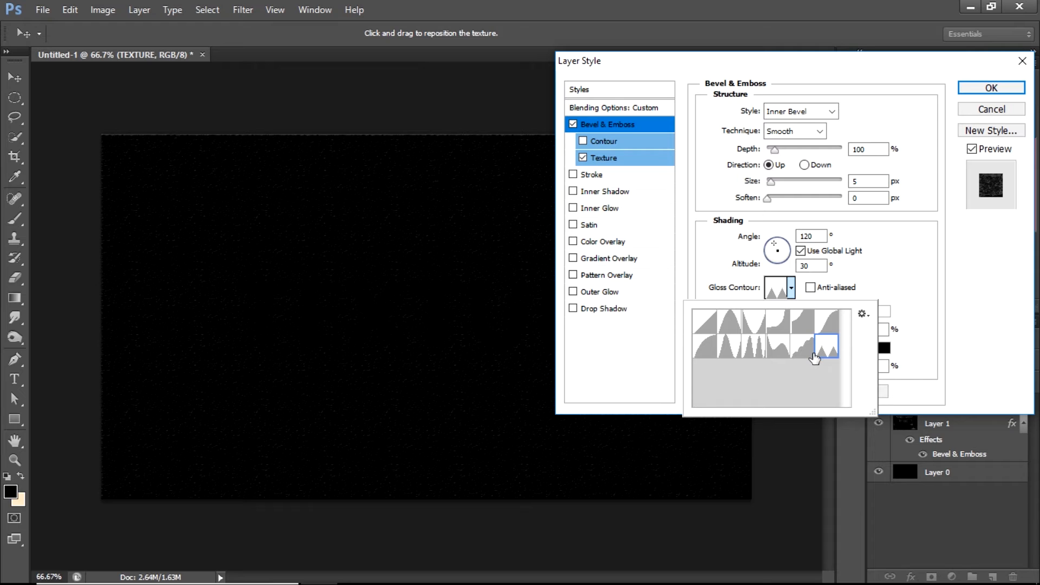
{"action": "left_click", "coordinate": [804, 350]}
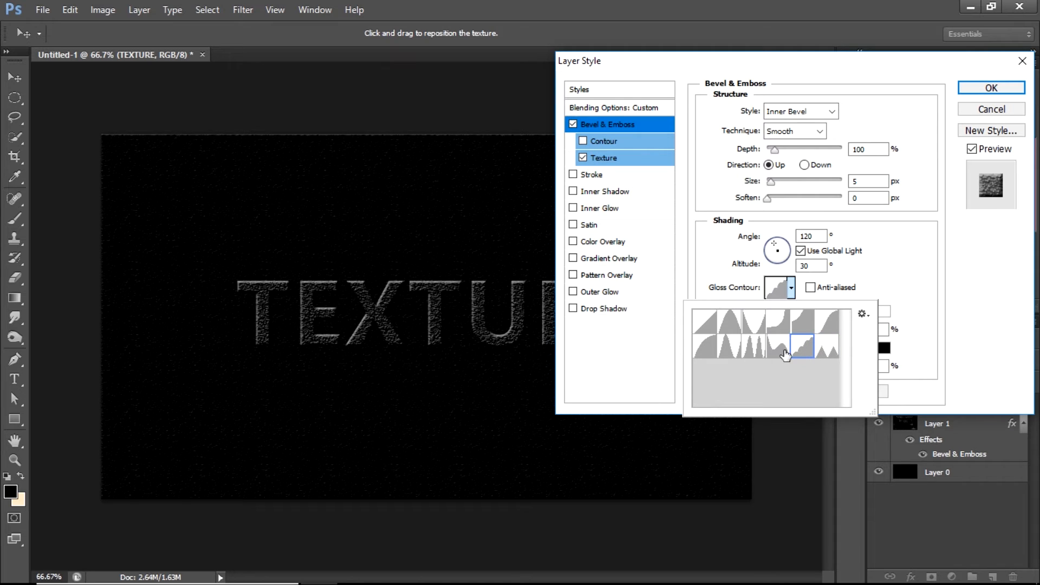
{"action": "left_click", "coordinate": [779, 351]}
{"action": "left_click", "coordinate": [752, 353]}
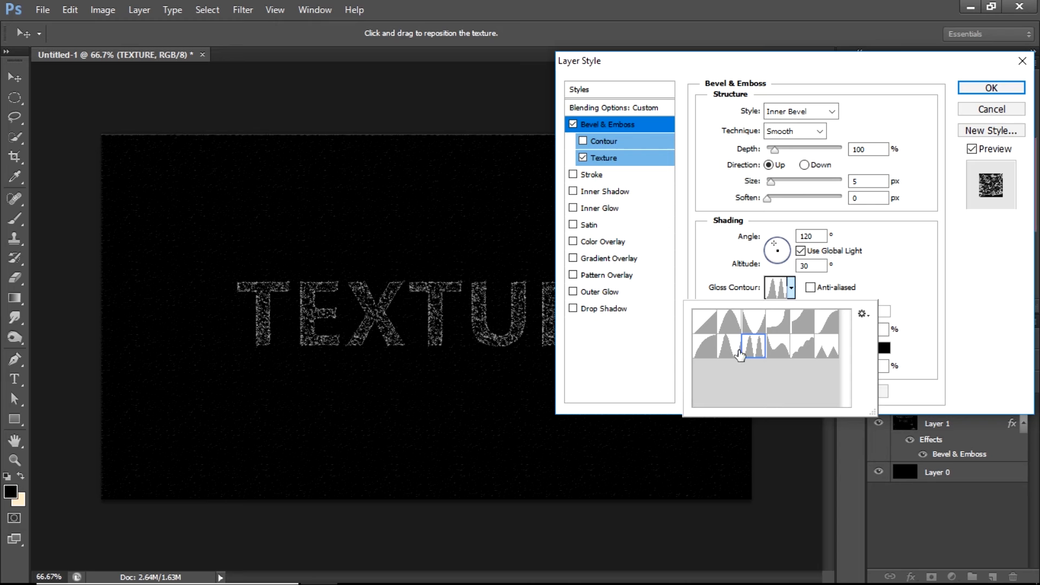
{"action": "left_click", "coordinate": [727, 352]}
{"action": "left_click", "coordinate": [703, 353]}
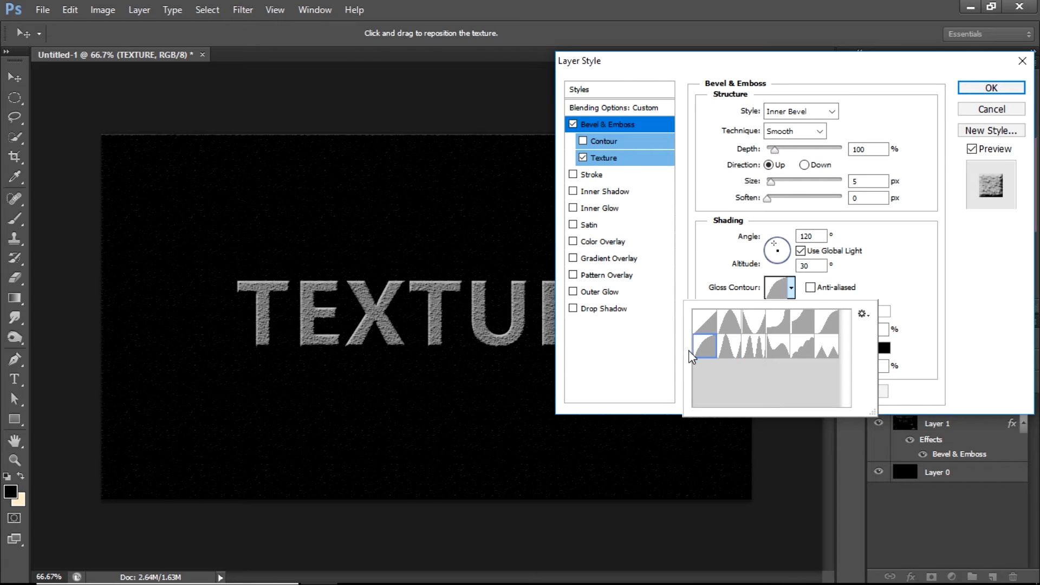
{"action": "left_click", "coordinate": [704, 328]}
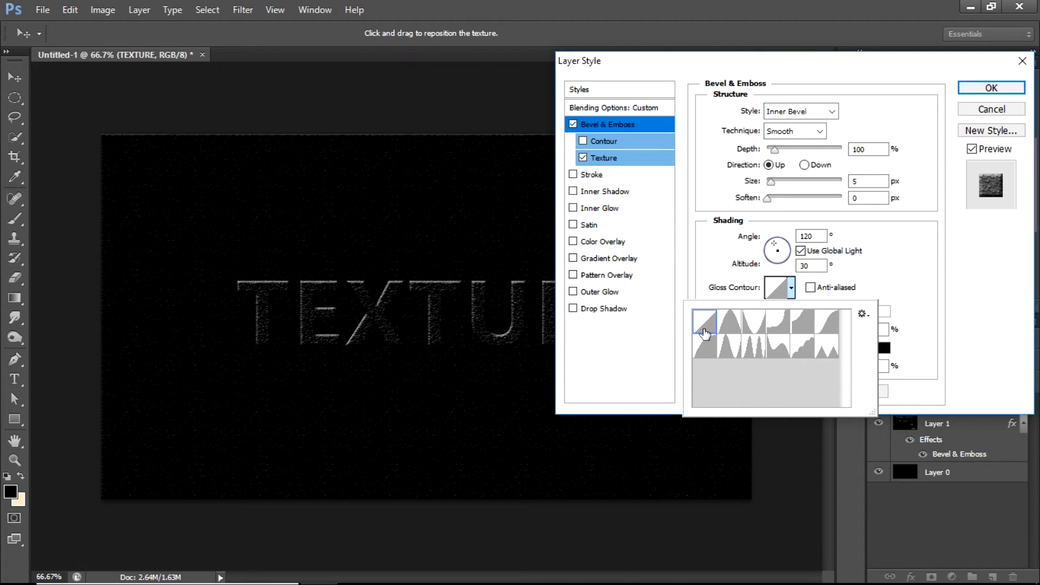
{"action": "left_click", "coordinate": [733, 331]}
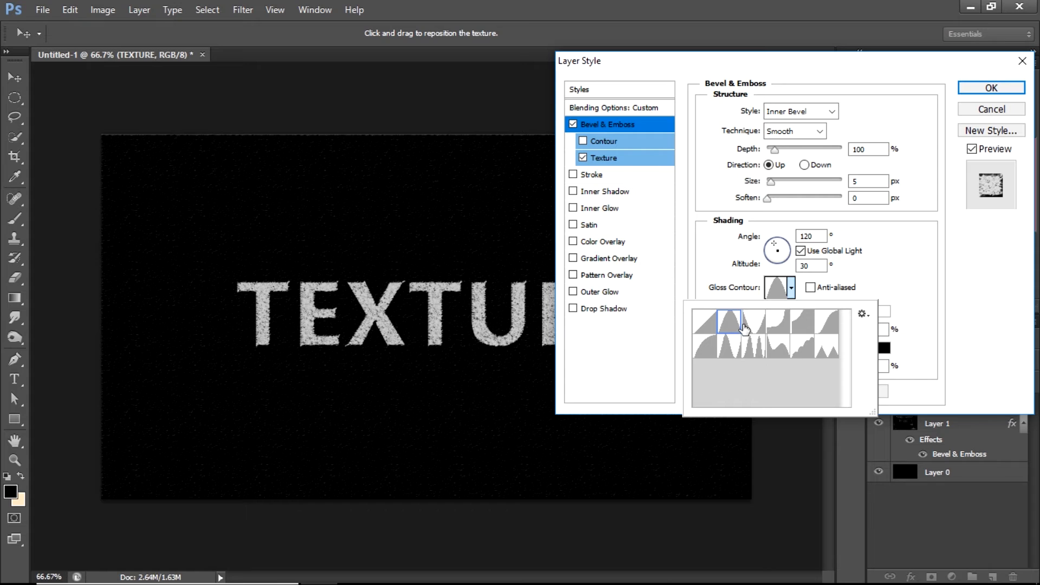
{"action": "left_click", "coordinate": [746, 328]}
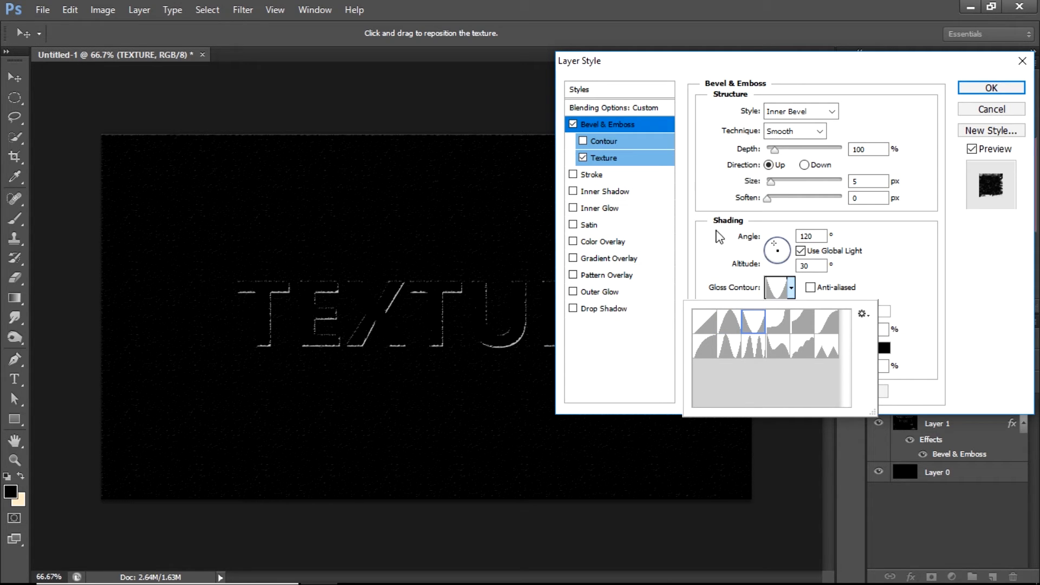
Step: Adjust the global light of the text's bevel to an angle of 126° and an altitude of 42°
{"action": "left_click", "coordinate": [777, 250]}
{"action": "left_click_drag", "start_coordinate": [776, 250], "coordinate": [780, 263]}
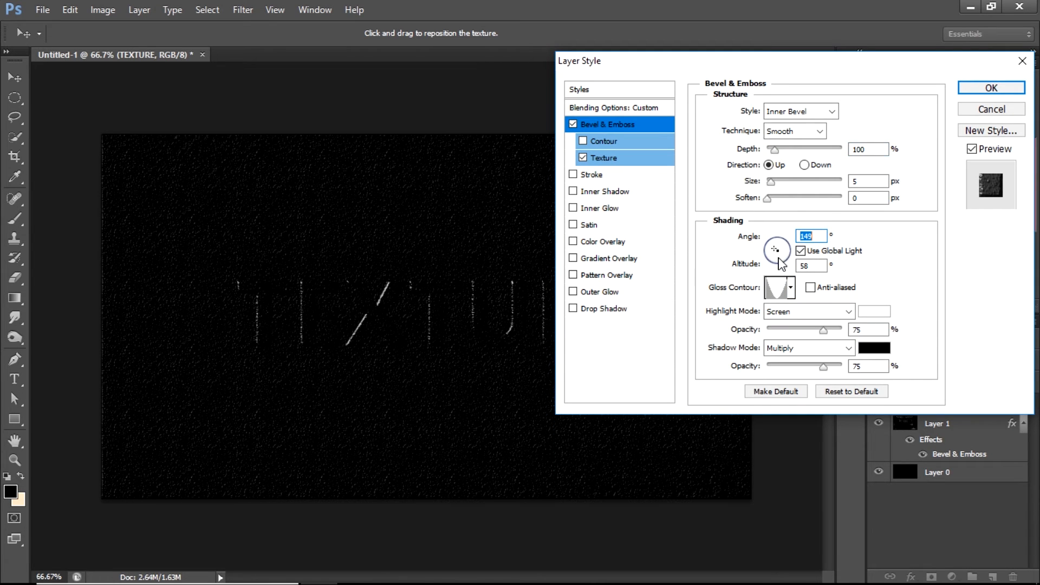
{"action": "left_click_drag", "start_coordinate": [776, 249], "coordinate": [779, 253]}
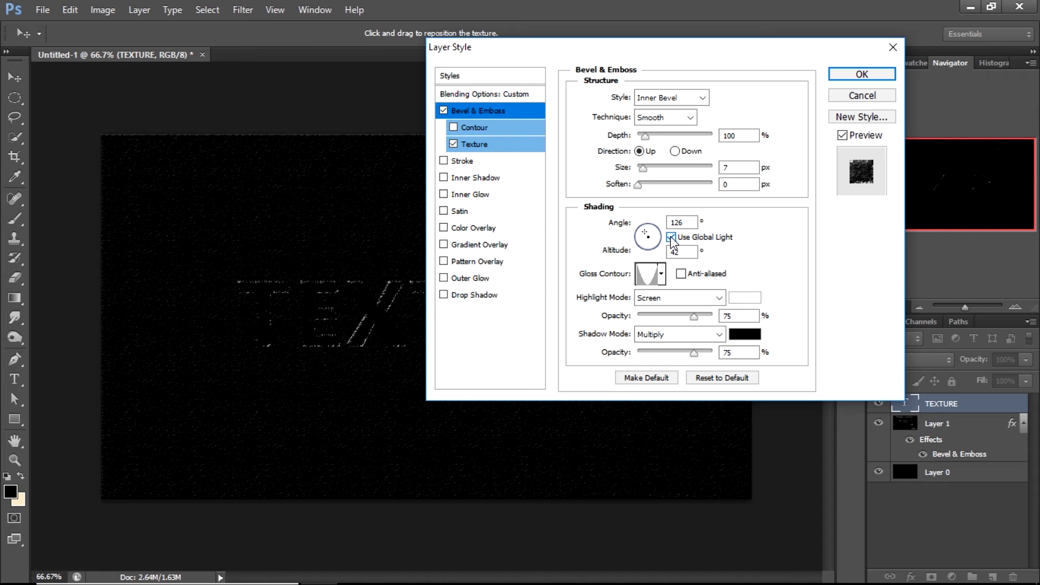
Step: Compare the text's bevel with and without global light, set the global light to -135° and altitude 37°, and leave global light off
{"action": "left_click", "coordinate": [671, 238]}
{"action": "left_click_drag", "start_coordinate": [644, 229], "coordinate": [646, 234]}
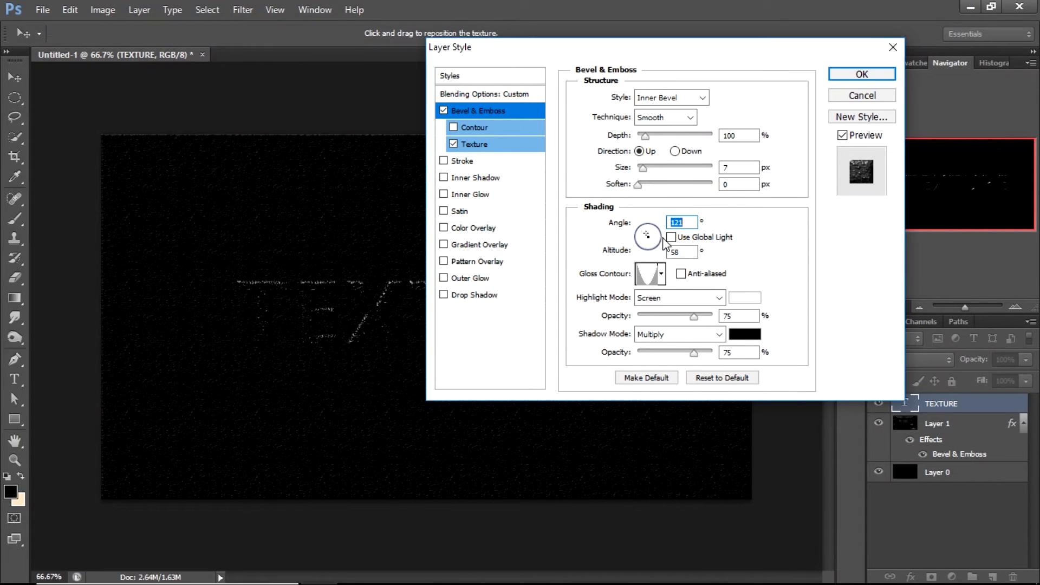
{"action": "left_click", "coordinate": [671, 238]}
{"action": "left_click_drag", "start_coordinate": [650, 235], "coordinate": [649, 248]}
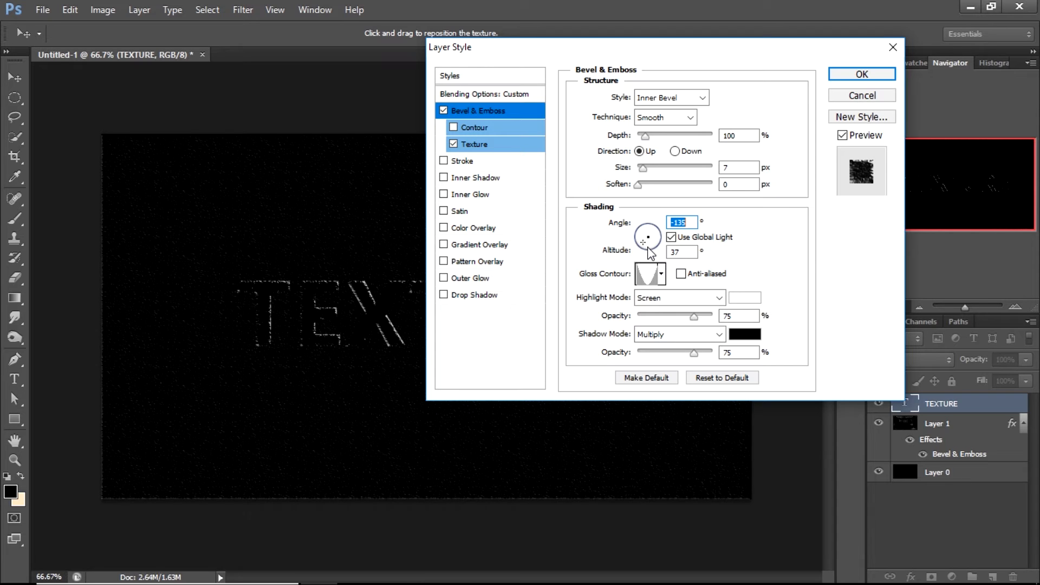
{"action": "left_click", "coordinate": [671, 237]}
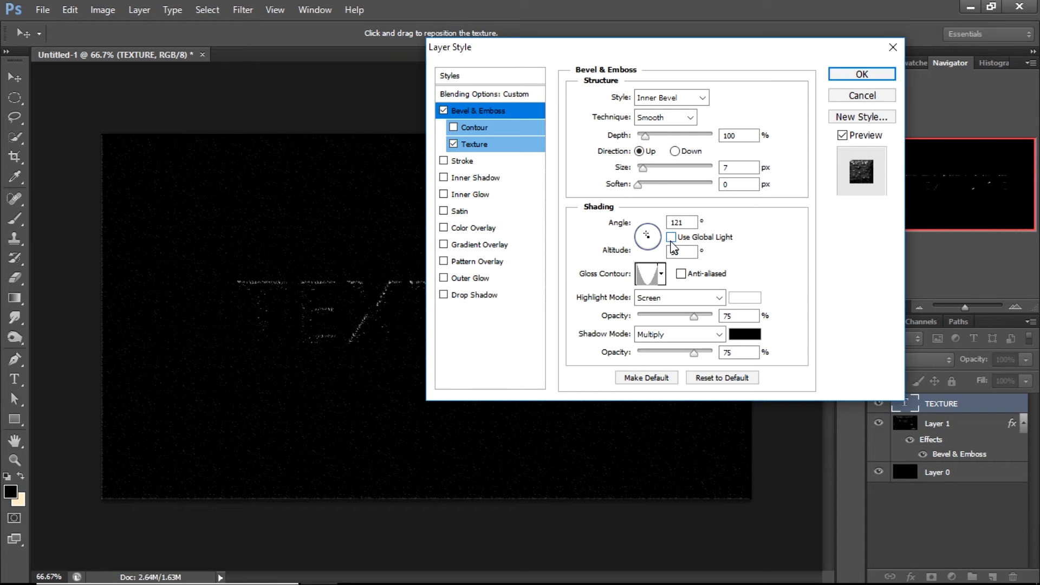
Step: Try different light directions for the text's bevel and settle on an angle of -101° and an altitude of 64°
{"action": "left_click_drag", "start_coordinate": [652, 247], "coordinate": [647, 236]}
{"action": "left_click_drag", "start_coordinate": [635, 48], "coordinate": [731, 69]}
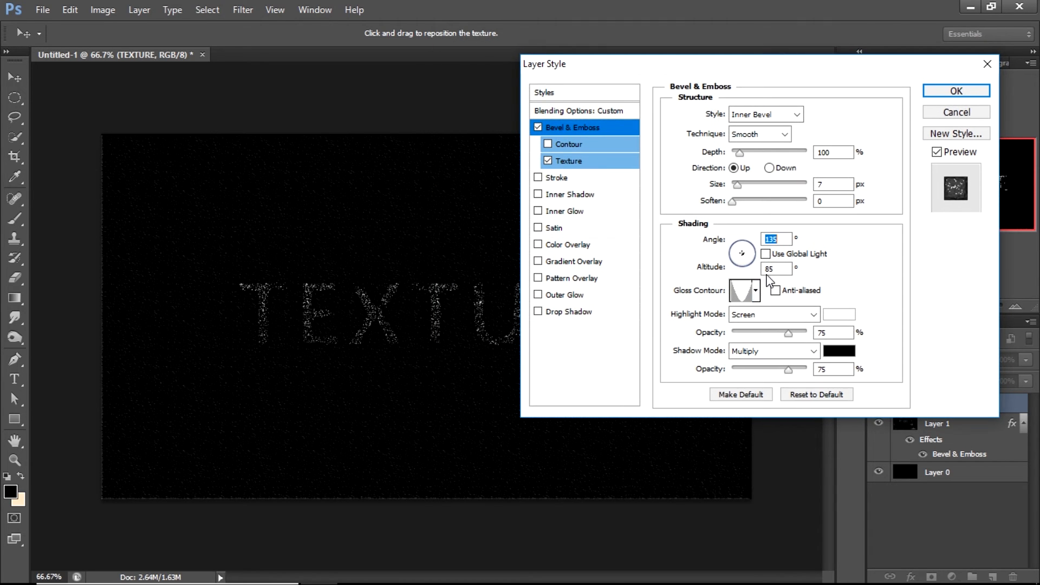
{"action": "left_click_drag", "start_coordinate": [750, 269], "coordinate": [740, 259]}
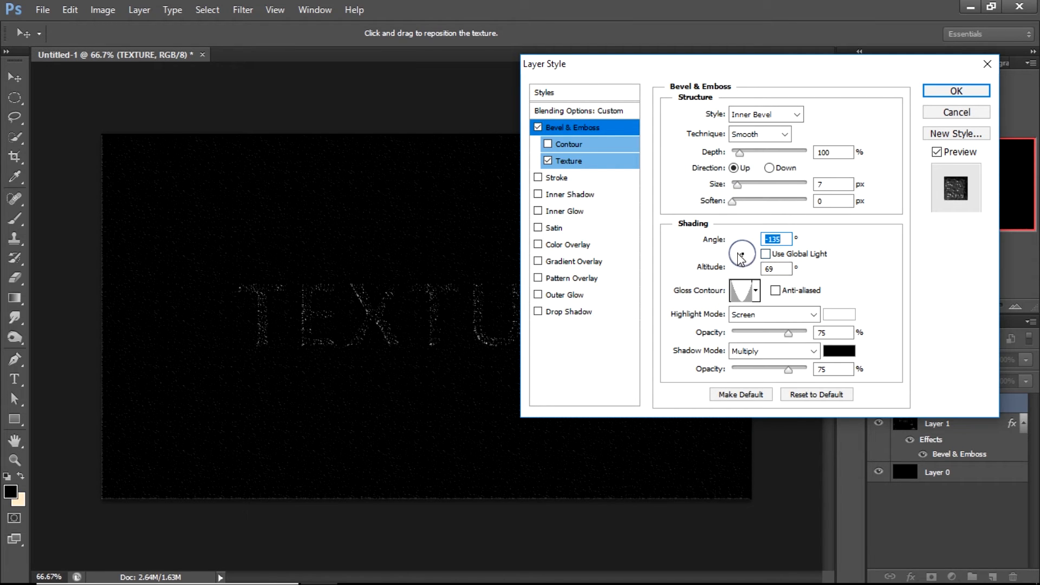
{"action": "left_click_drag", "start_coordinate": [738, 258], "coordinate": [743, 261]}
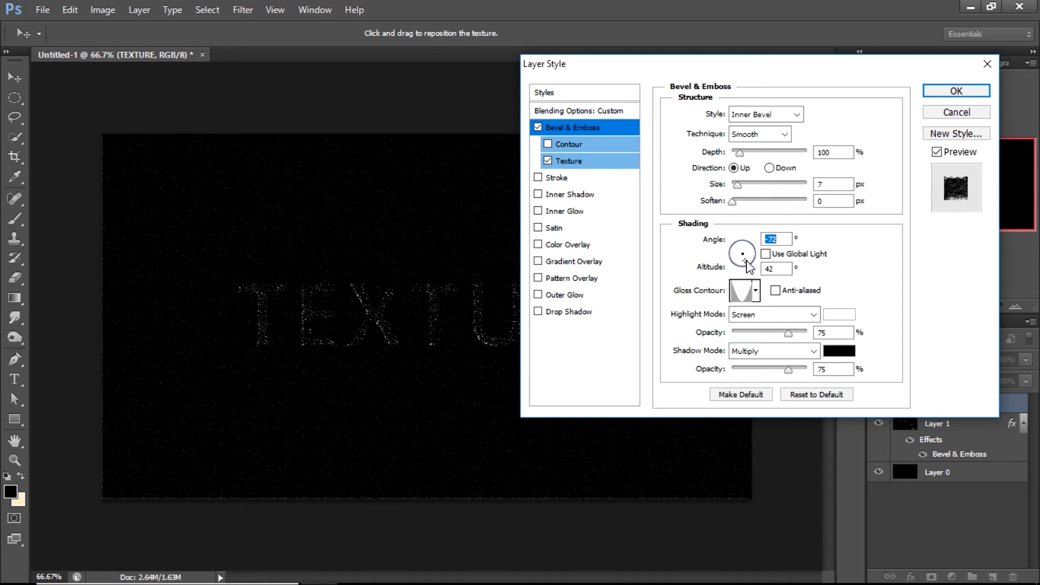
{"action": "left_click_drag", "start_coordinate": [745, 259], "coordinate": [741, 256]}
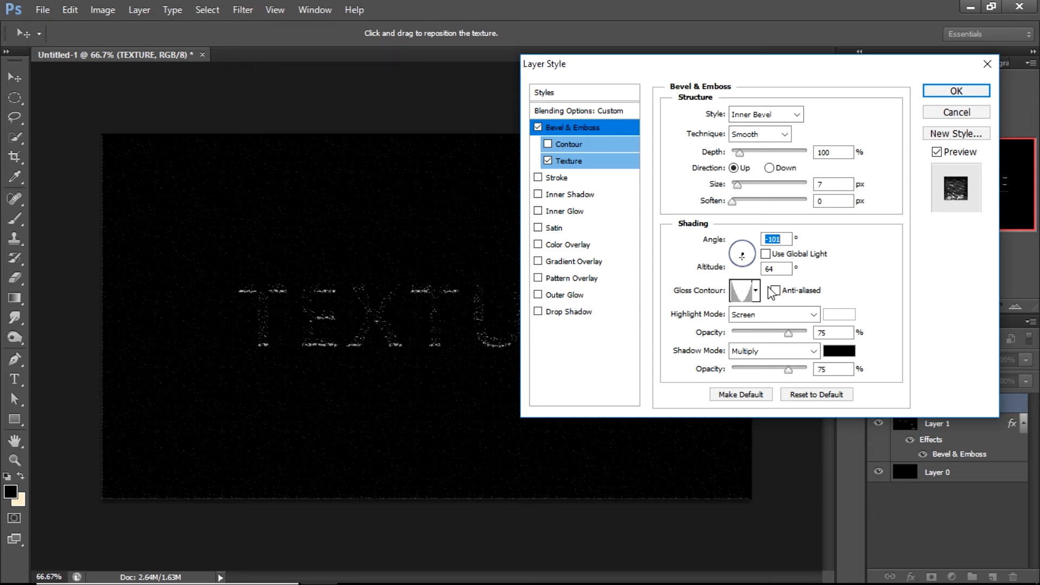
Step: Compare the bevel's gloss contour with and without anti-aliasing and leave anti-aliasing on
{"action": "left_click", "coordinate": [756, 295]}
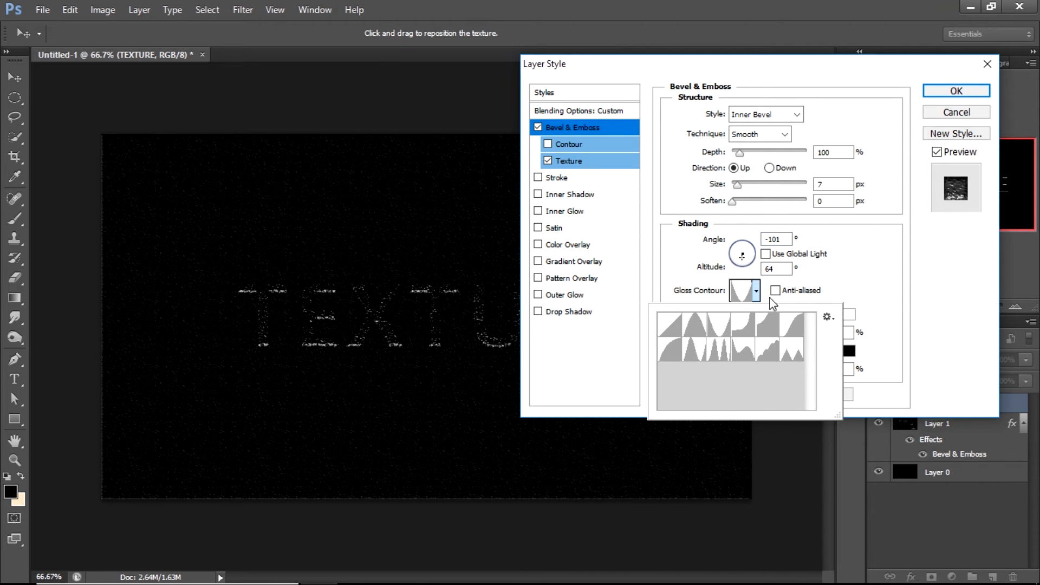
{"action": "left_click", "coordinate": [774, 293]}
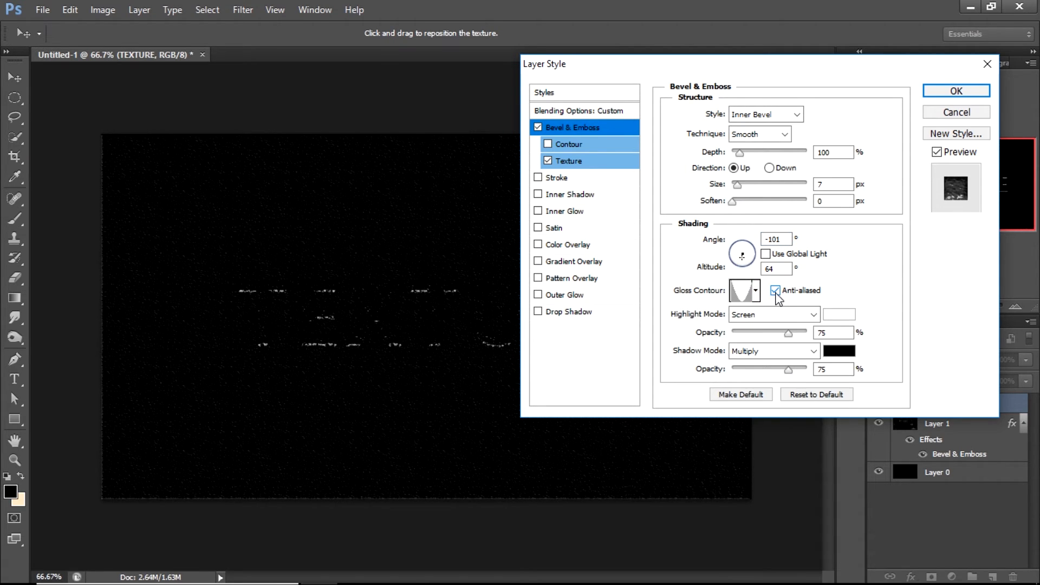
{"action": "left_click", "coordinate": [775, 292]}
{"action": "left_click", "coordinate": [775, 292]}
Step: Try out the gloss contour presets for the text's bevel and choose the double-humped one, fourth in the second row
{"action": "left_click", "coordinate": [758, 295]}
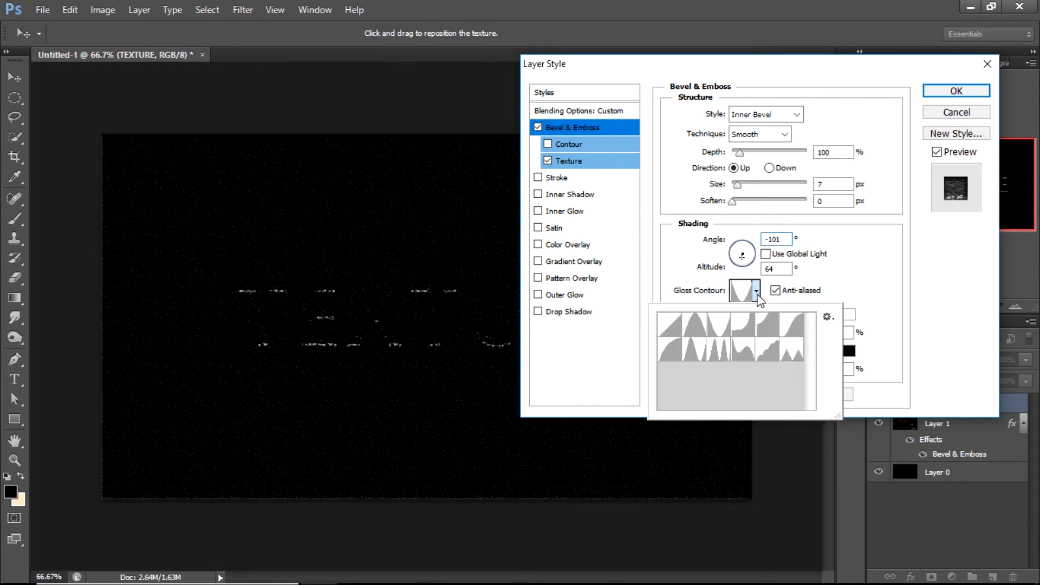
{"action": "left_click", "coordinate": [739, 328]}
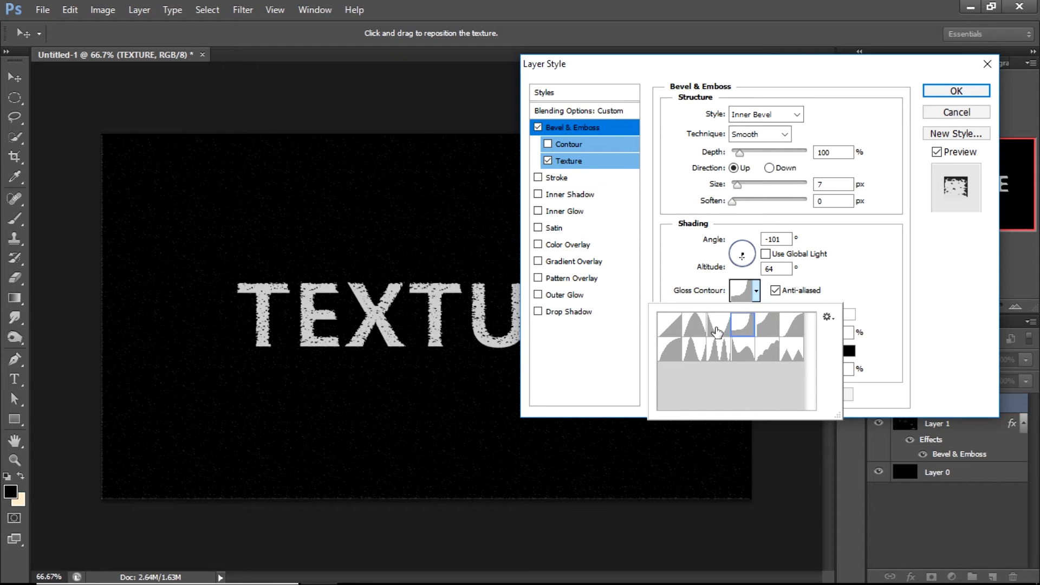
{"action": "left_click", "coordinate": [719, 328]}
{"action": "left_click", "coordinate": [670, 327]}
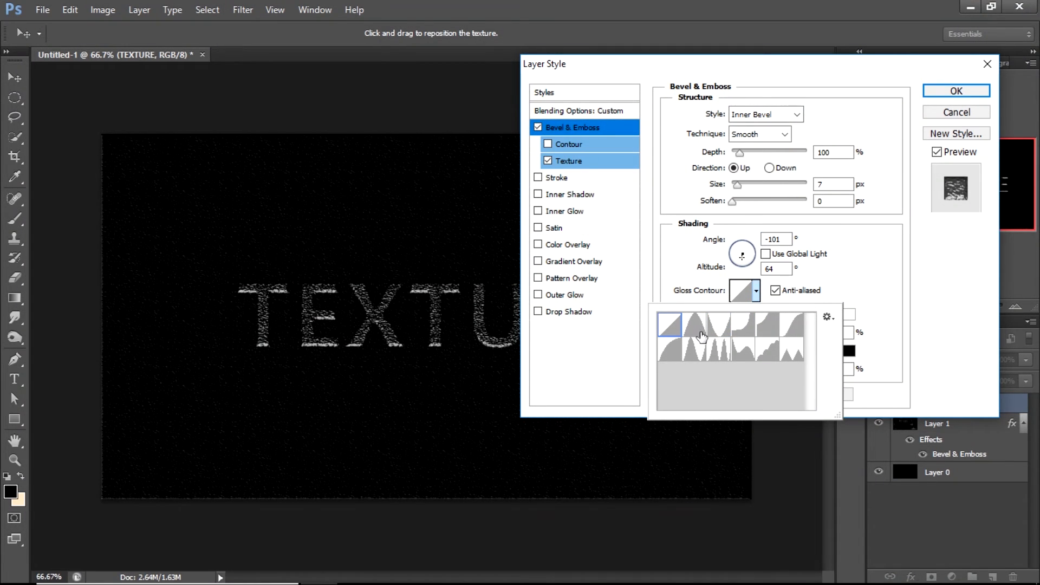
{"action": "left_click", "coordinate": [673, 352]}
{"action": "left_click", "coordinate": [699, 353]}
{"action": "left_click", "coordinate": [718, 351]}
{"action": "left_click", "coordinate": [754, 352]}
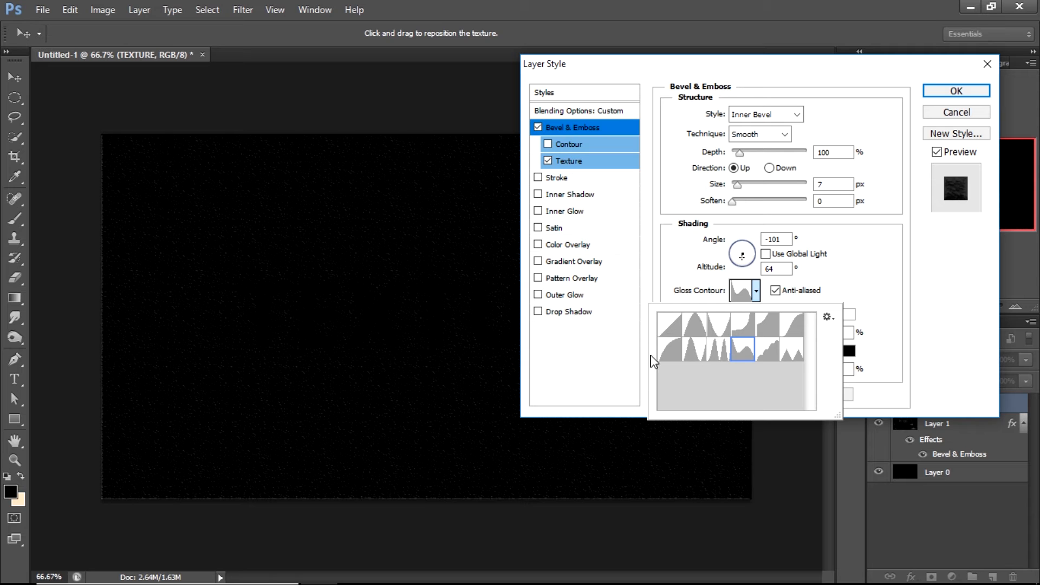
Step: Add a Color Overlay to the TEXTURE layer in the dark grey #1d1d1d
{"action": "mouse_move", "coordinate": [681, 70]}
{"action": "left_mouse_down"}
{"action": "mouse_move", "coordinate": [765, 109]}
{"action": "mouse_move", "coordinate": [827, 250]}
{"action": "mouse_move", "coordinate": [746, 320]}
{"action": "mouse_move", "coordinate": [712, 294]}
{"action": "mouse_move", "coordinate": [734, 237]}
{"action": "mouse_move", "coordinate": [680, 64]}
{"action": "left_mouse_up"}
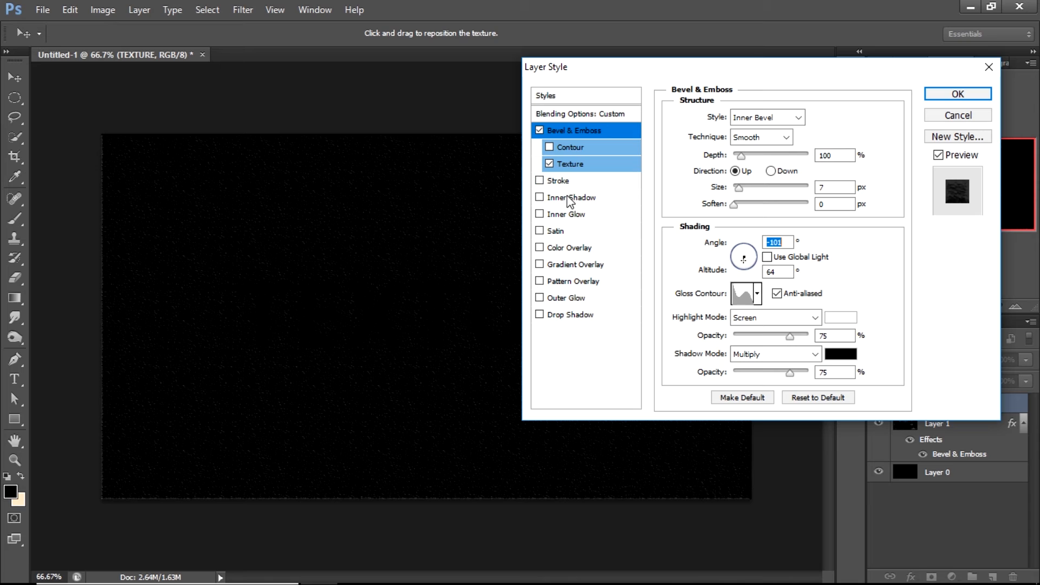
{"action": "left_click", "coordinate": [572, 250]}
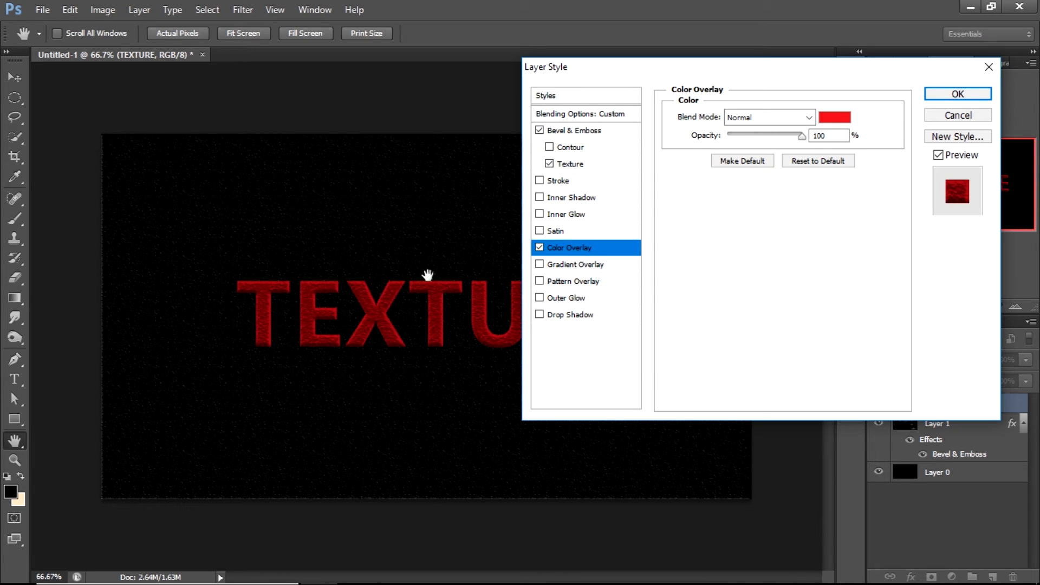
{"action": "left_click", "coordinate": [833, 120]}
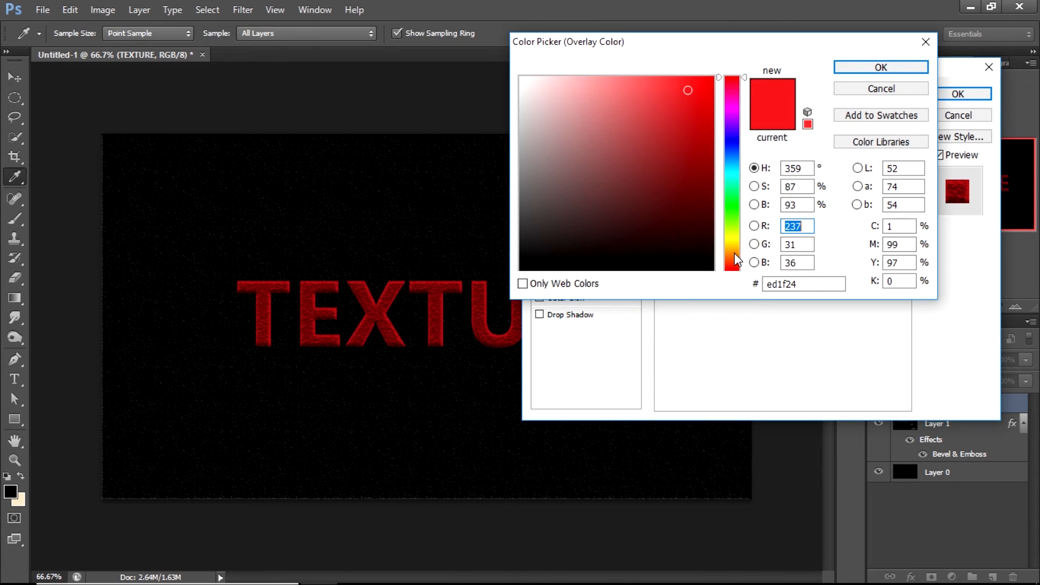
{"action": "left_click", "coordinate": [733, 255]}
{"action": "left_click", "coordinate": [527, 195]}
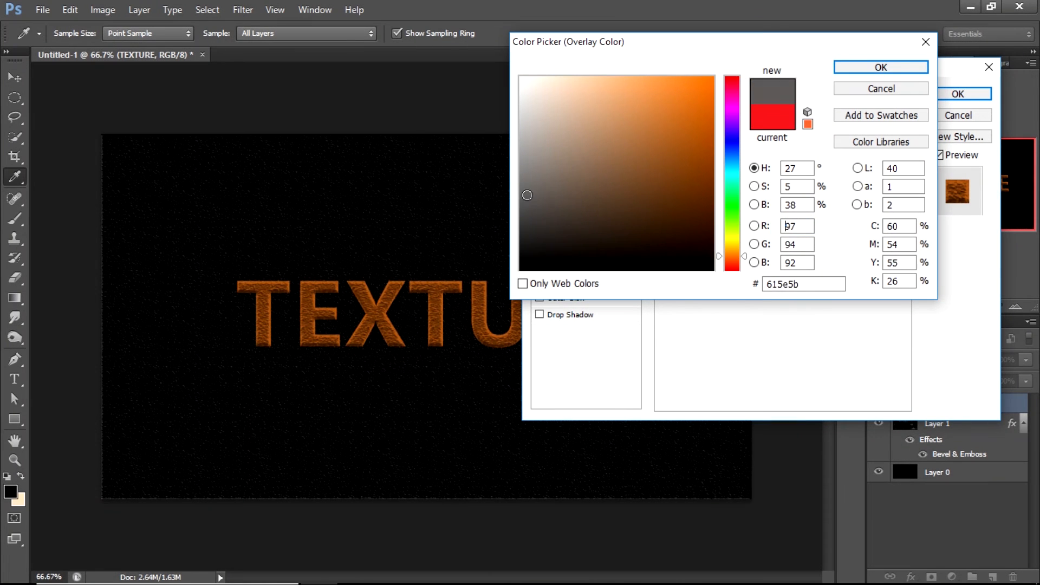
{"action": "left_click", "coordinate": [527, 236]}
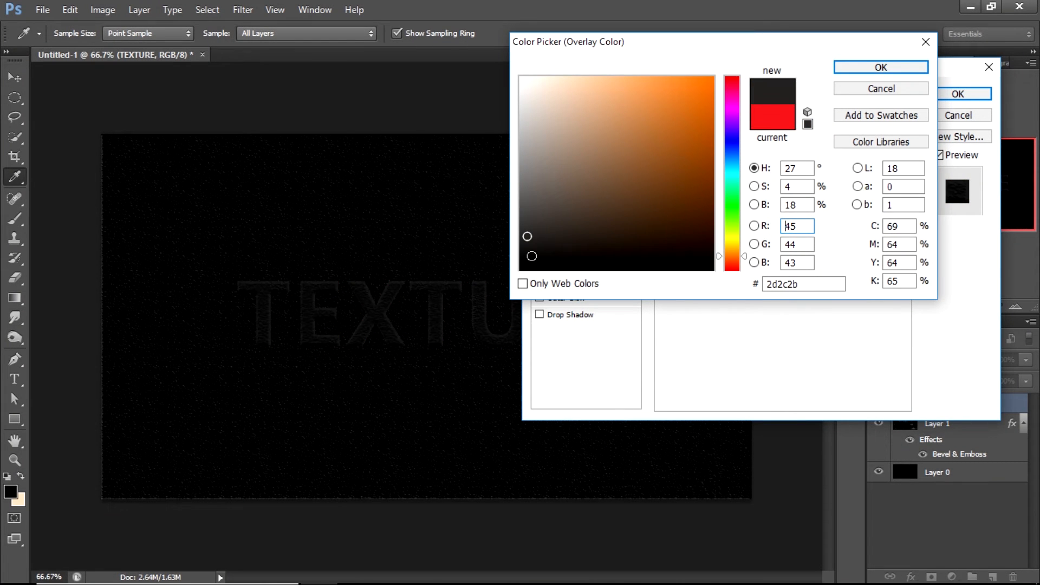
{"action": "left_click_drag", "start_coordinate": [528, 238], "coordinate": [526, 243]}
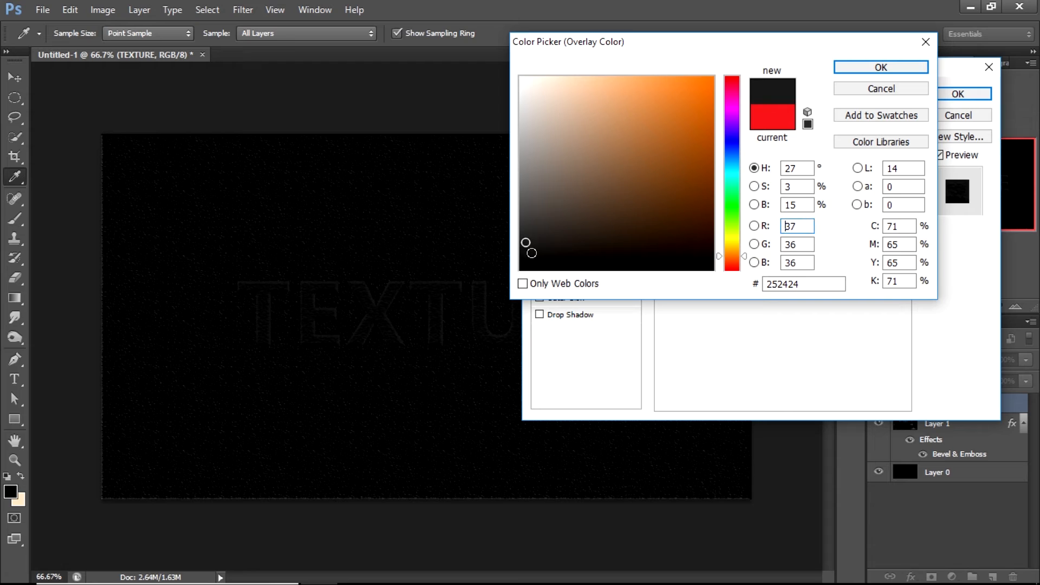
{"action": "left_click_drag", "start_coordinate": [529, 202], "coordinate": [521, 248]}
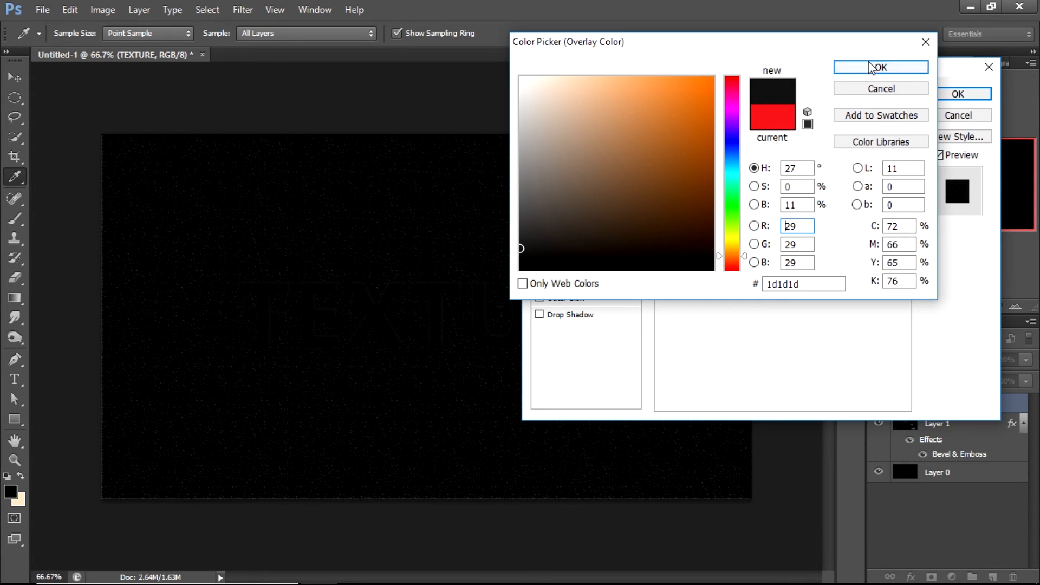
{"action": "left_click", "coordinate": [873, 67]}
Step: Set the direction of the text's Bevel & Emboss to Down
{"action": "left_click", "coordinate": [584, 131]}
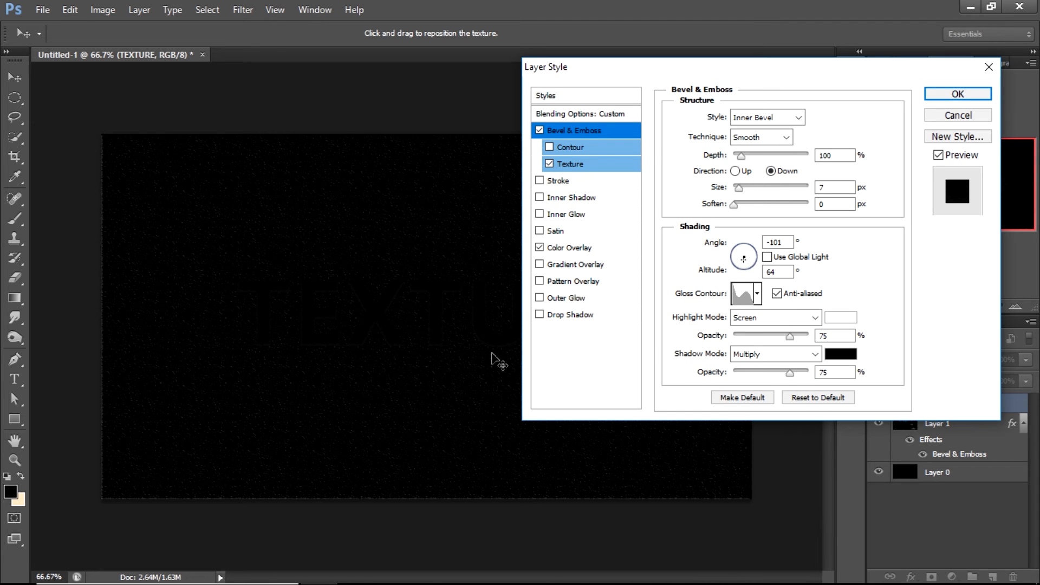
{"action": "left_click_drag", "start_coordinate": [677, 79], "coordinate": [655, 44]}
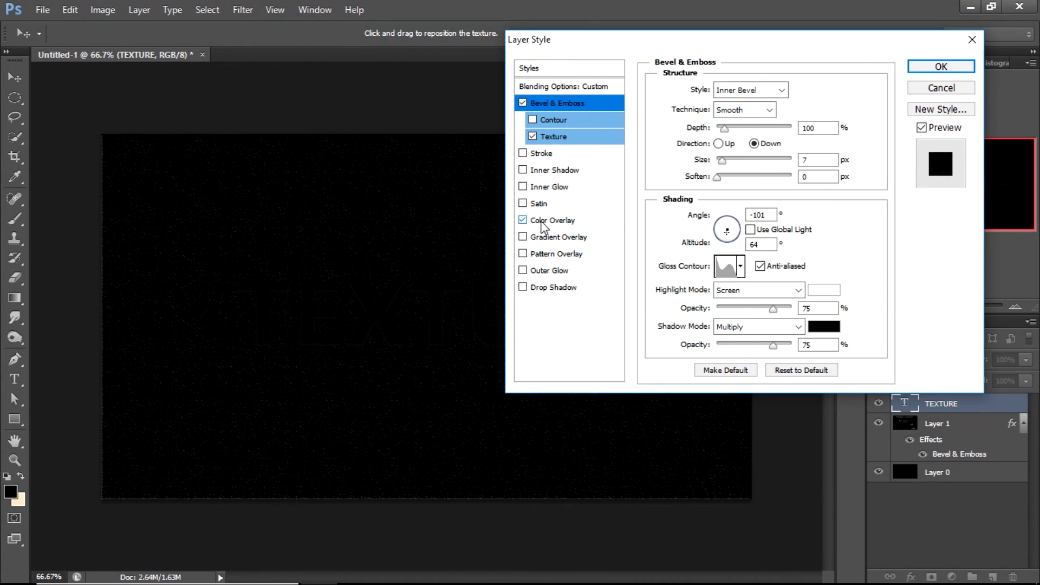
Step: Enable Gradient Overlay and Inner Shadow on the TEXTURE layer alongside the Color Overlay
{"action": "left_click", "coordinate": [553, 238]}
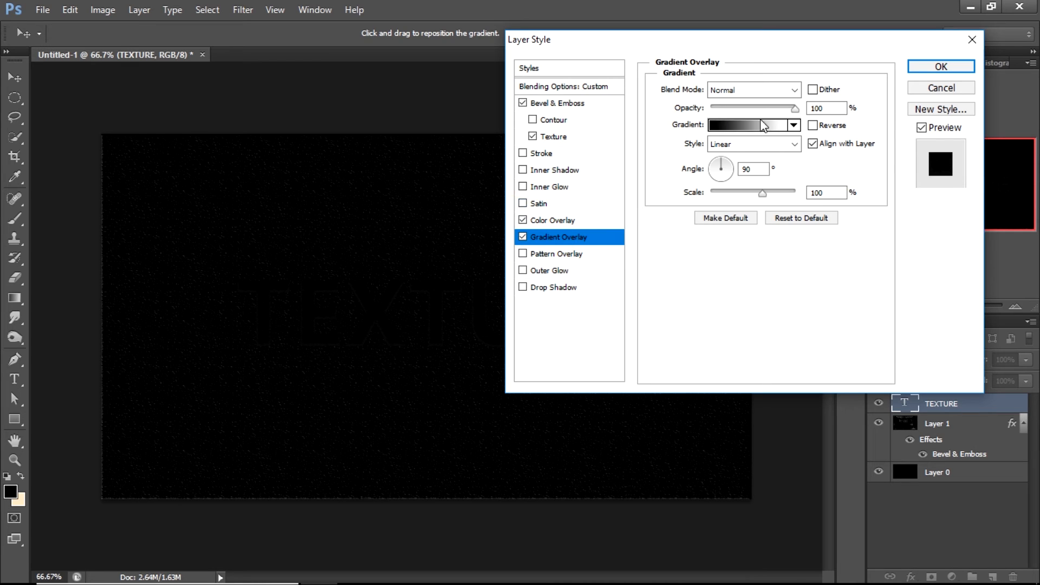
{"action": "left_click", "coordinate": [552, 220]}
{"action": "left_click", "coordinate": [523, 170]}
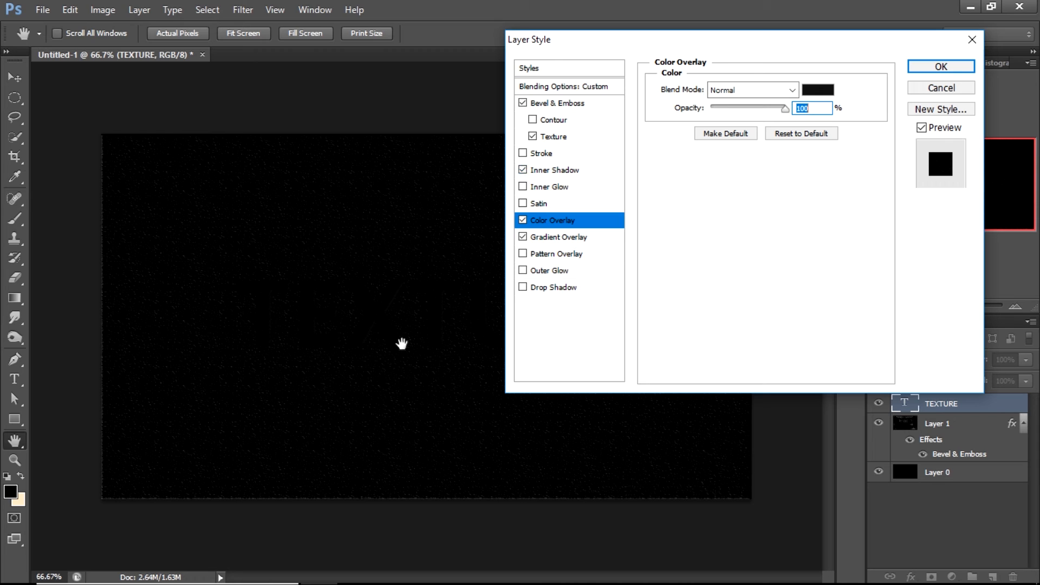
Step: Enable Drop Shadow on the TEXTURE layer and apply the layer style
{"action": "left_click_drag", "start_coordinate": [666, 42], "coordinate": [624, 87]}
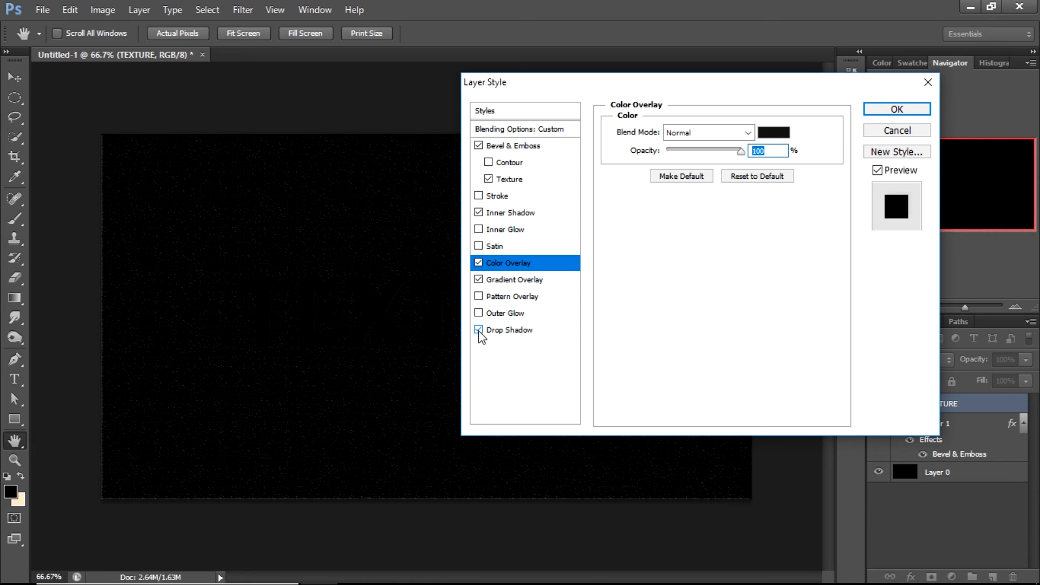
{"action": "left_click", "coordinate": [496, 333]}
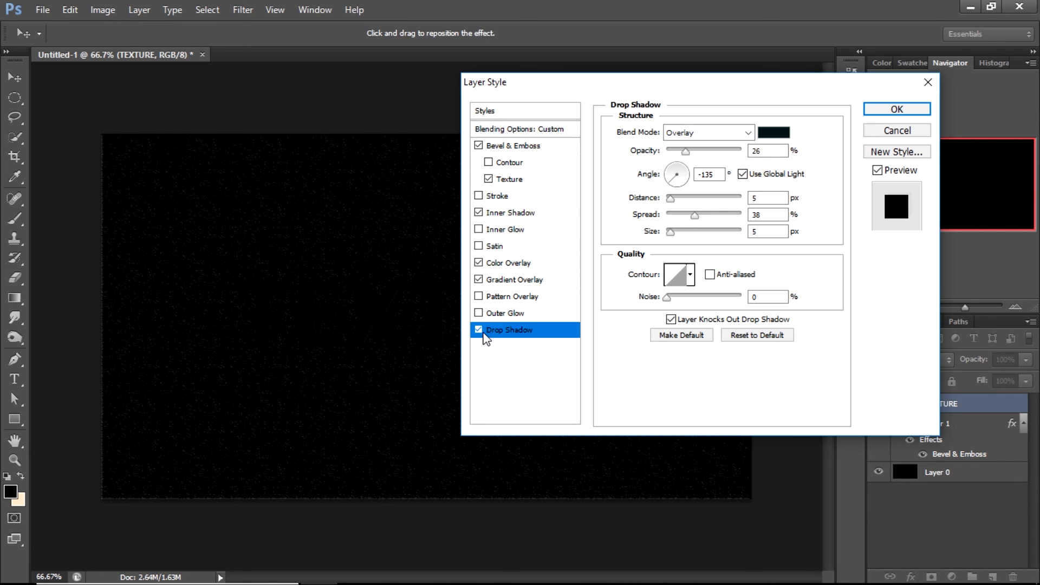
{"action": "left_click", "coordinate": [478, 331]}
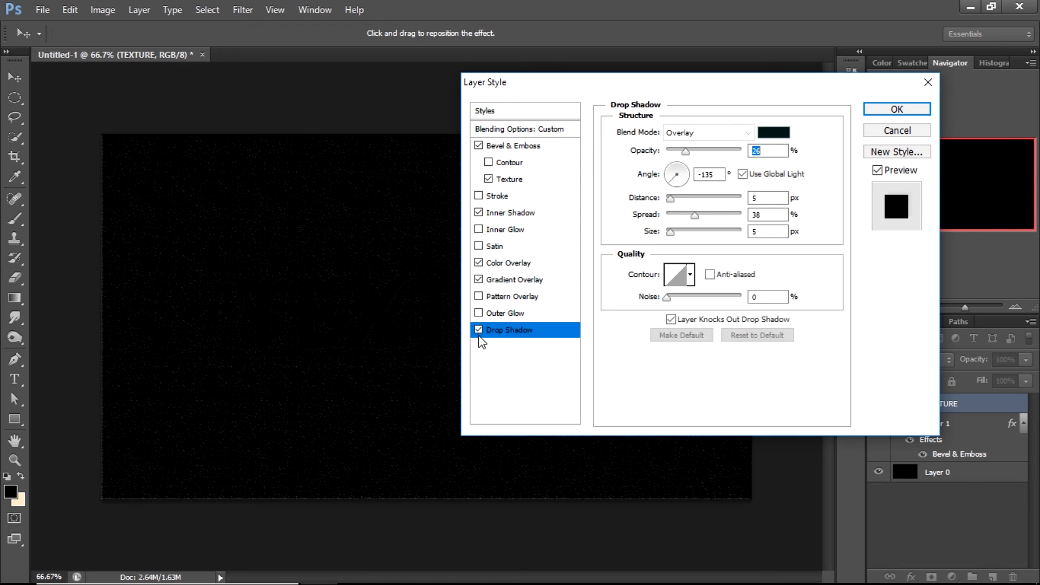
{"action": "left_click_drag", "start_coordinate": [642, 87], "coordinate": [451, 120]}
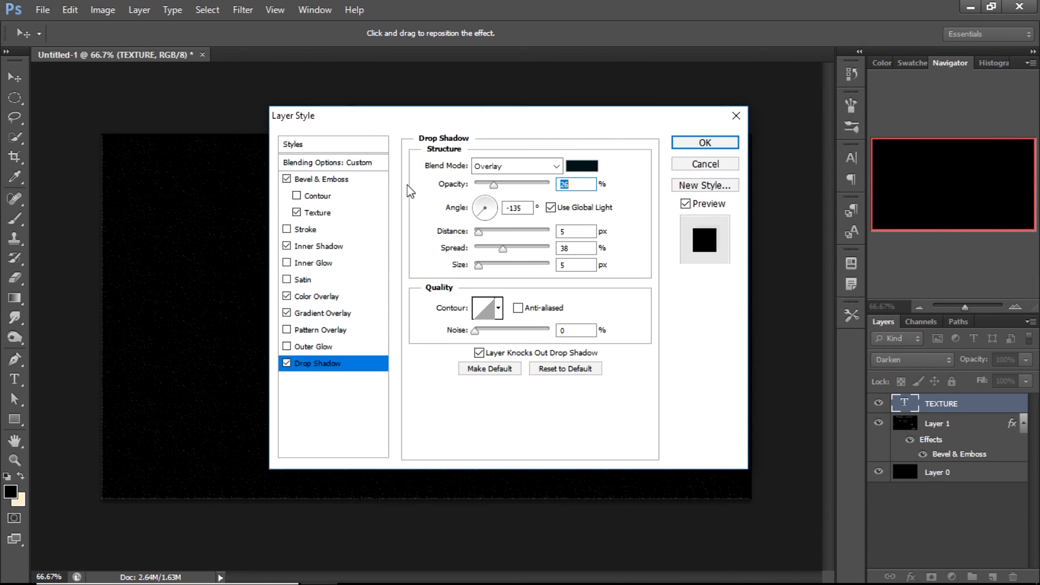
{"action": "left_click", "coordinate": [684, 147]}
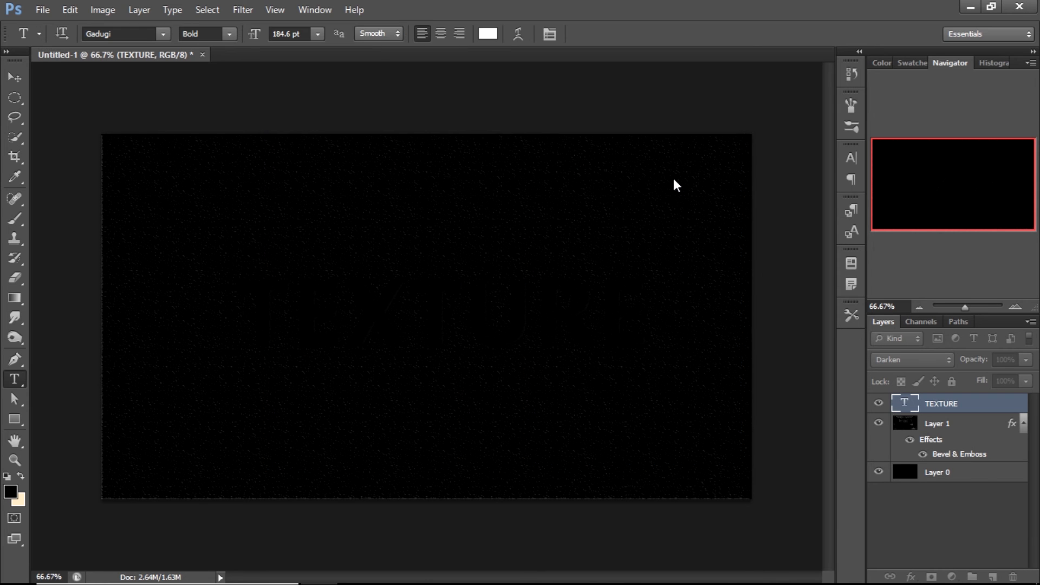